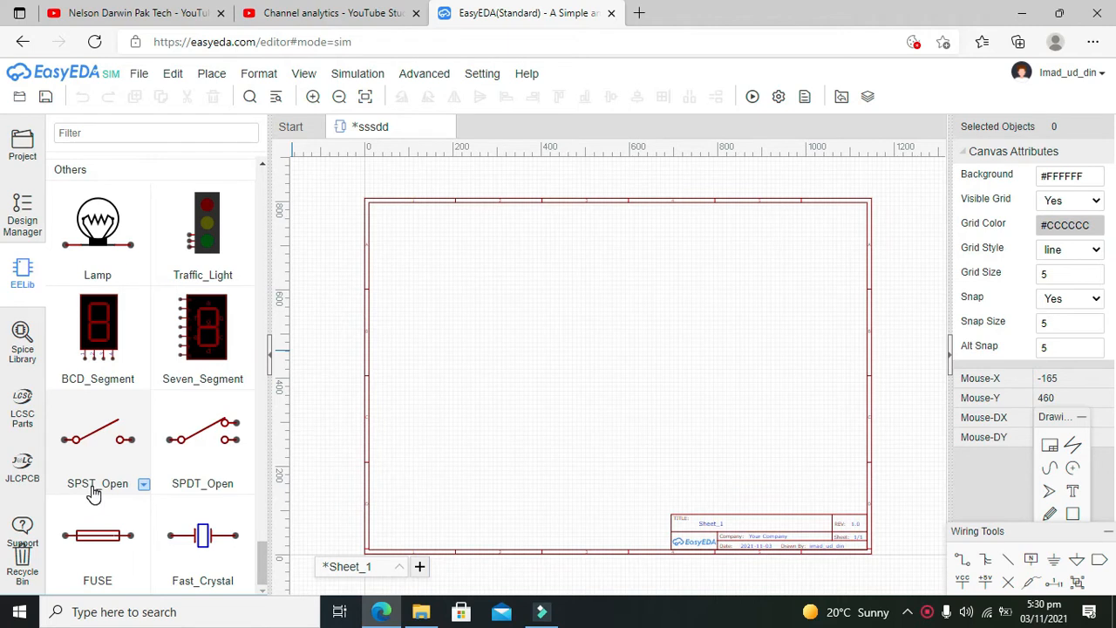
Place an SPST_Open switch in the upper middle area of the sheet
left_click(103, 443)
left_click(583, 314)
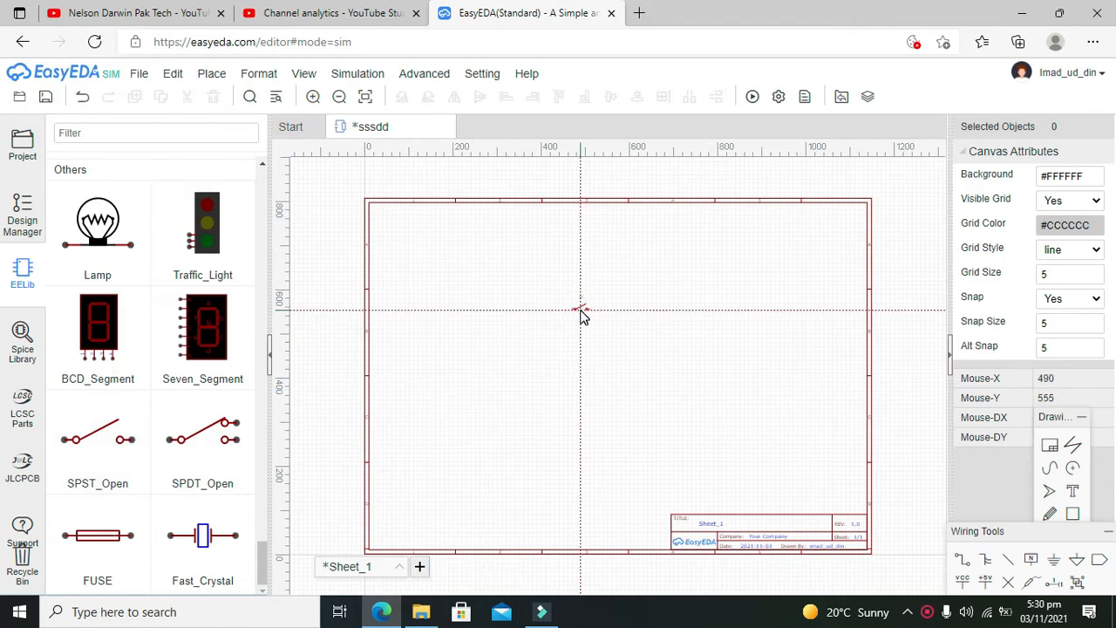
right_click(580, 310)
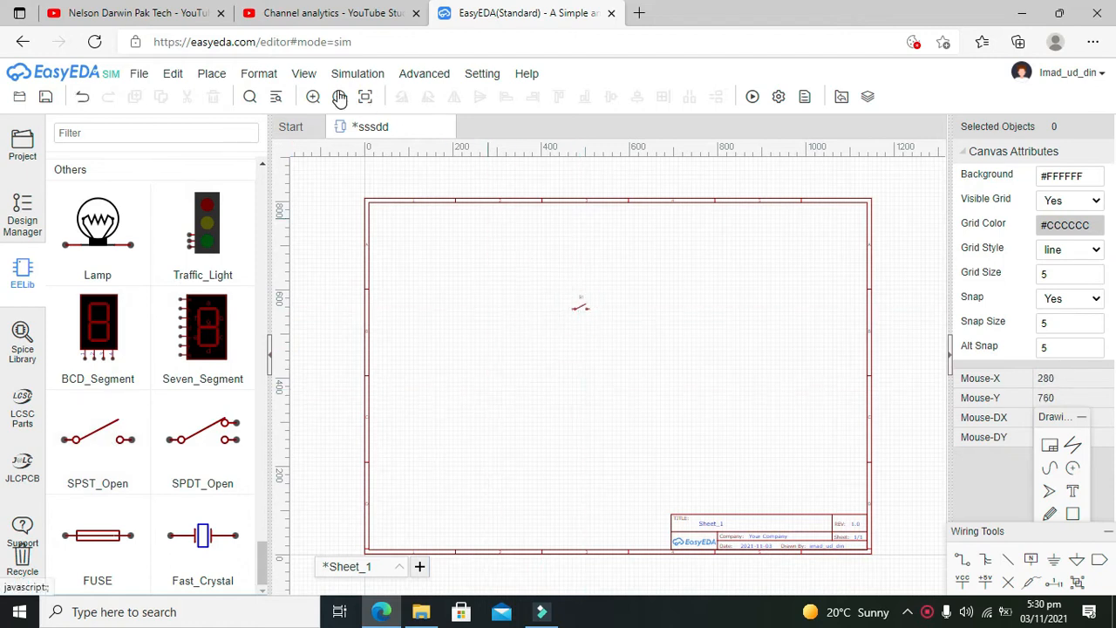
Move the switch down and to the right, to about x 575, y 430
left_click(303, 74)
mouse_move(321, 94)
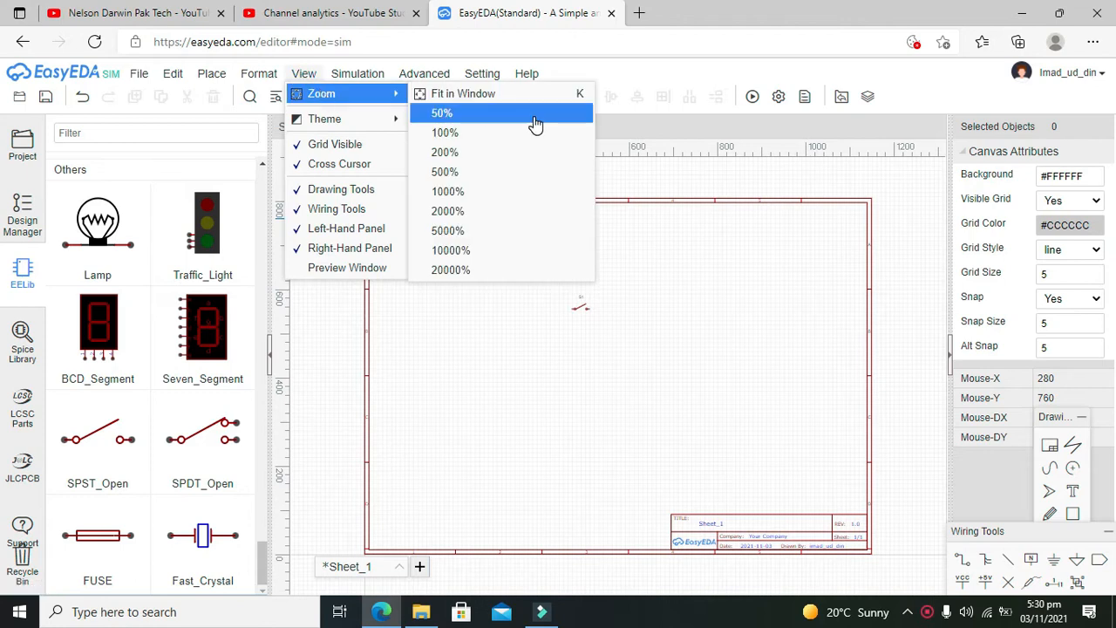
left_click(501, 148)
left_click(462, 201)
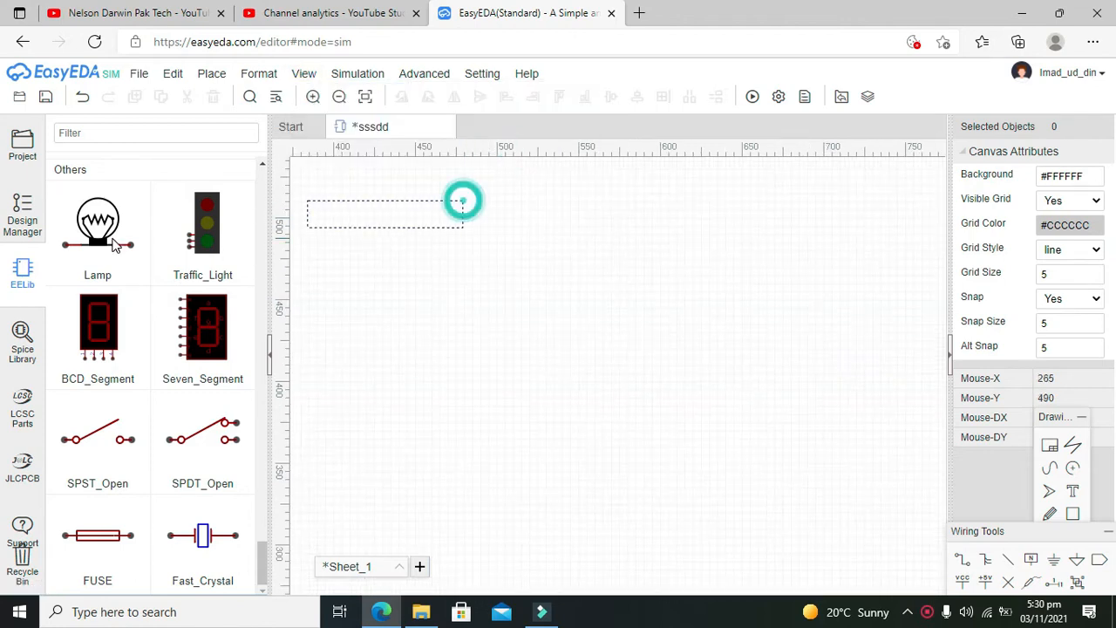
left_click(301, 74)
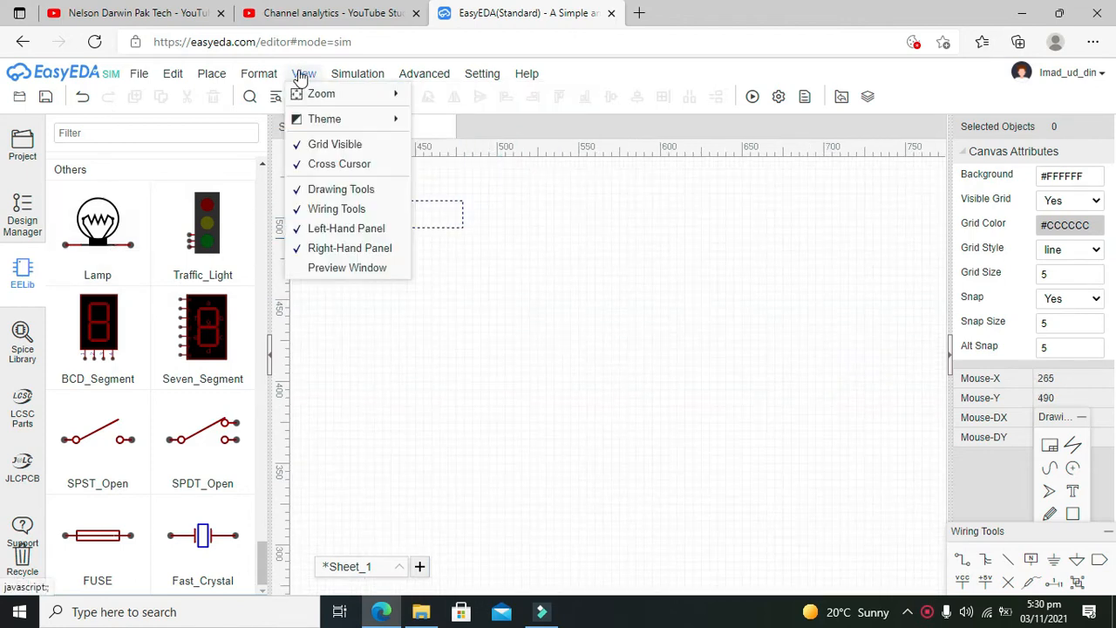
mouse_move(339, 96)
left_click(458, 127)
left_click_drag(541, 257, 471, 188)
left_click_drag(546, 255, 620, 355)
left_click(465, 293)
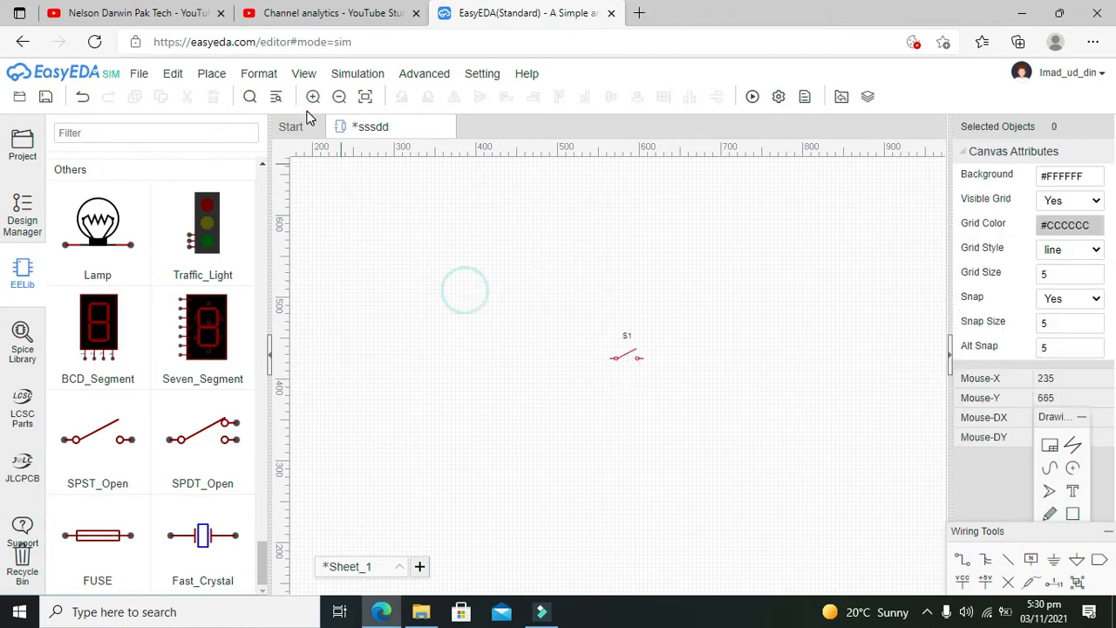
Shift the switch about 20 units to the left
left_click(303, 74)
mouse_move(358, 102)
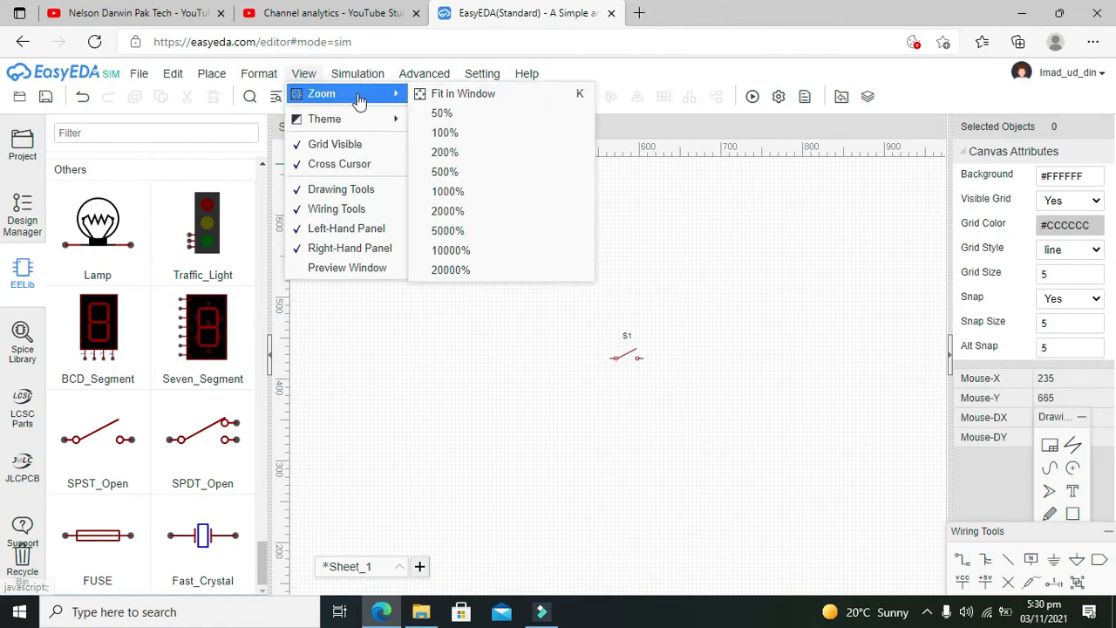
left_click(446, 172)
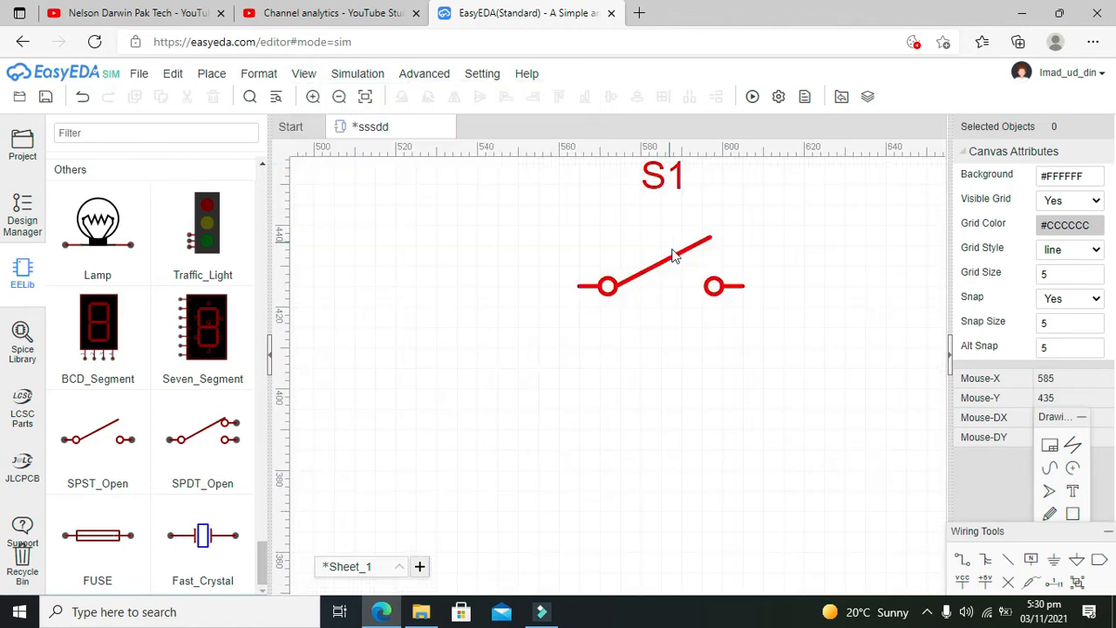
left_click(617, 281)
left_click_drag(617, 281, 586, 307)
Reposition the switch further left and slightly higher on the sheet, to about x 485, y 450
left_click(272, 72)
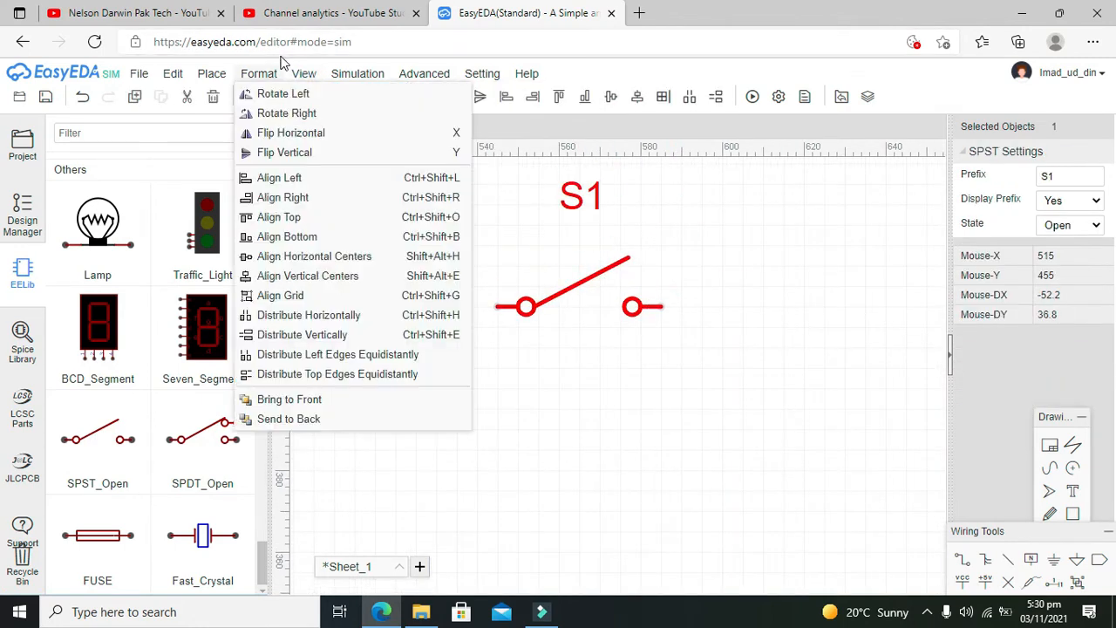
mouse_move(301, 75)
mouse_move(349, 96)
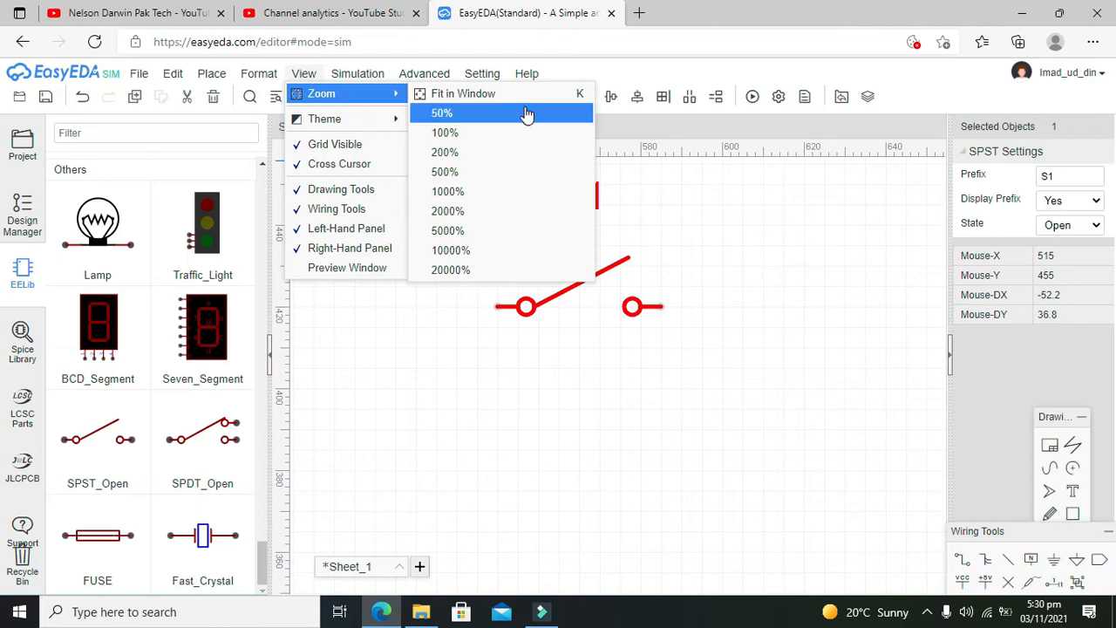
left_click(507, 151)
left_click(479, 209)
left_click_drag(602, 353, 466, 299)
left_click_drag(491, 259, 658, 393)
left_click_drag(605, 349, 482, 301)
left_click(643, 381)
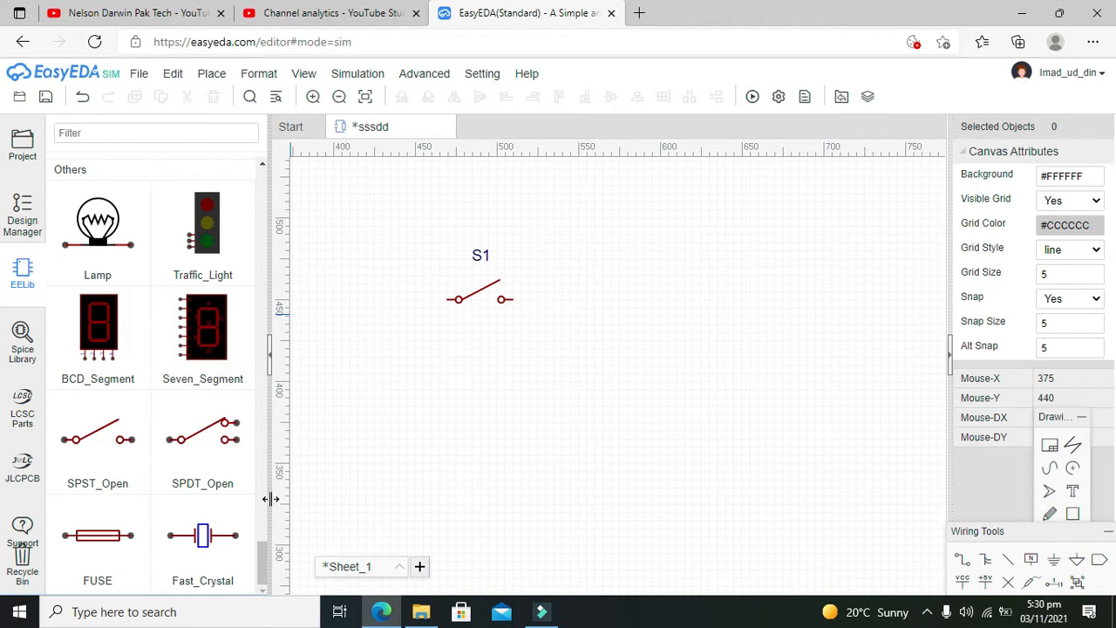
Place one Lamp from the Others parts to the right of the switch, level with it
left_click_drag(263, 559, 262, 531)
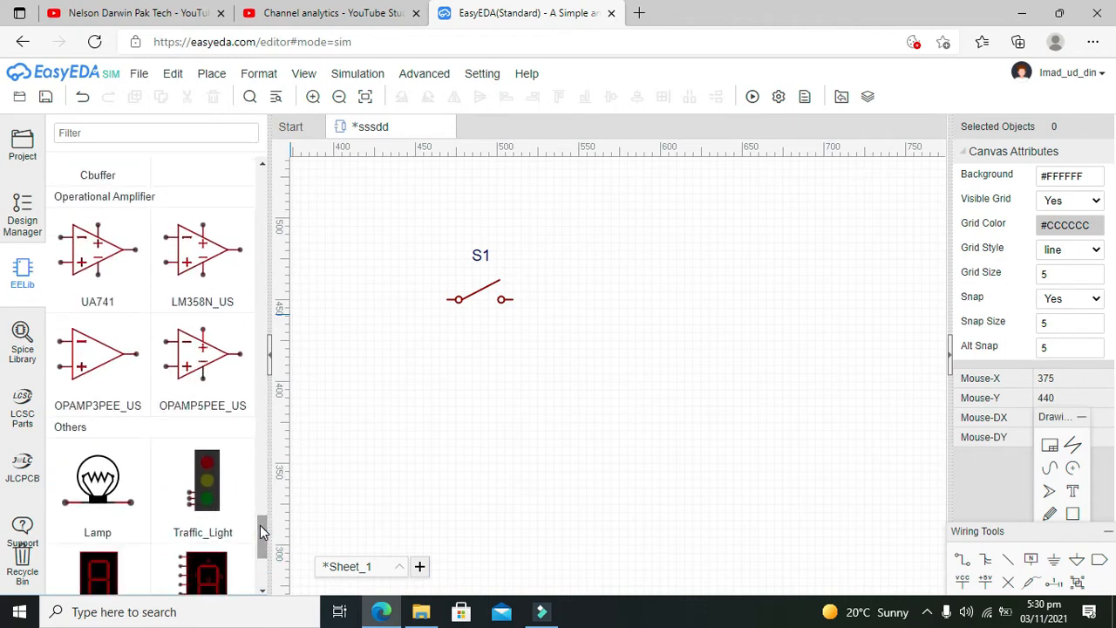
left_click(96, 485)
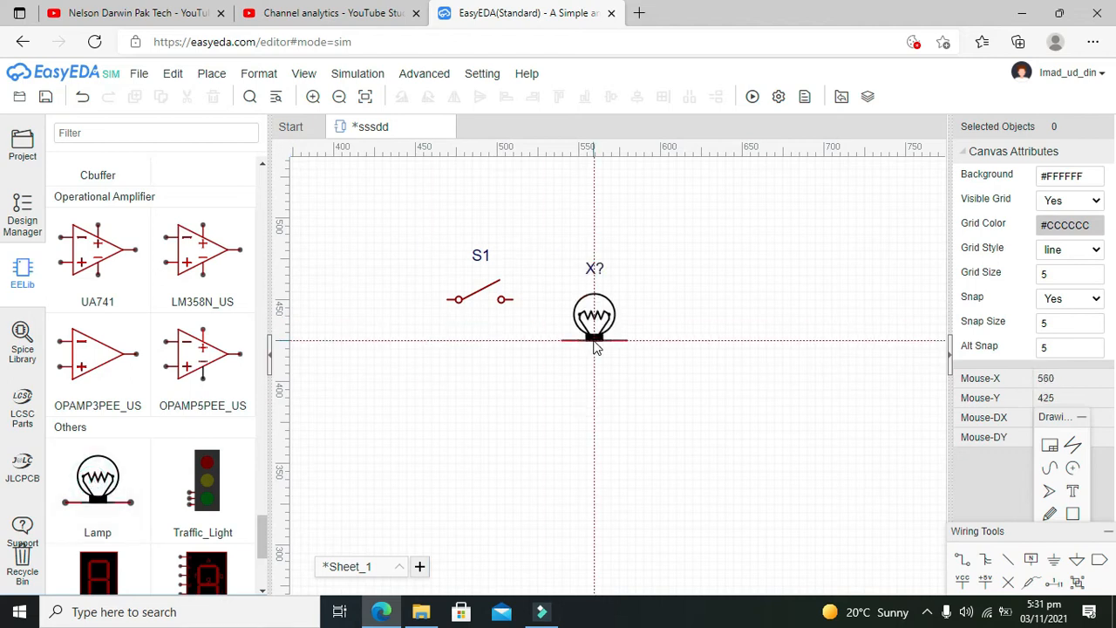
left_click(650, 305)
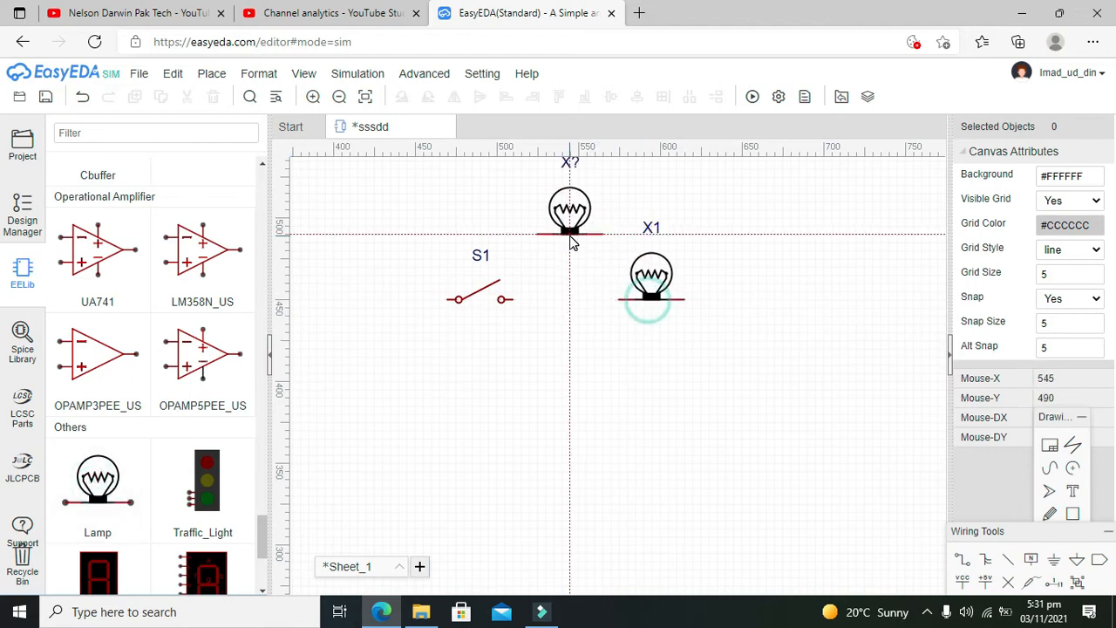
key("Escape")
Wire the lamp's left pin to the switch's right pin
left_click(585, 302)
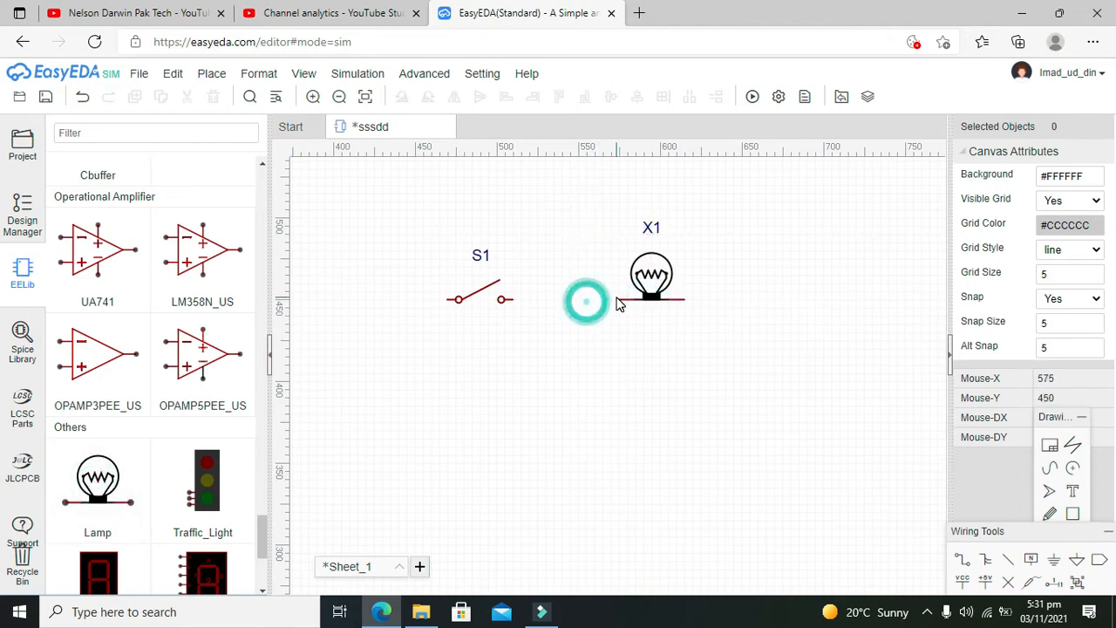
left_click(616, 300)
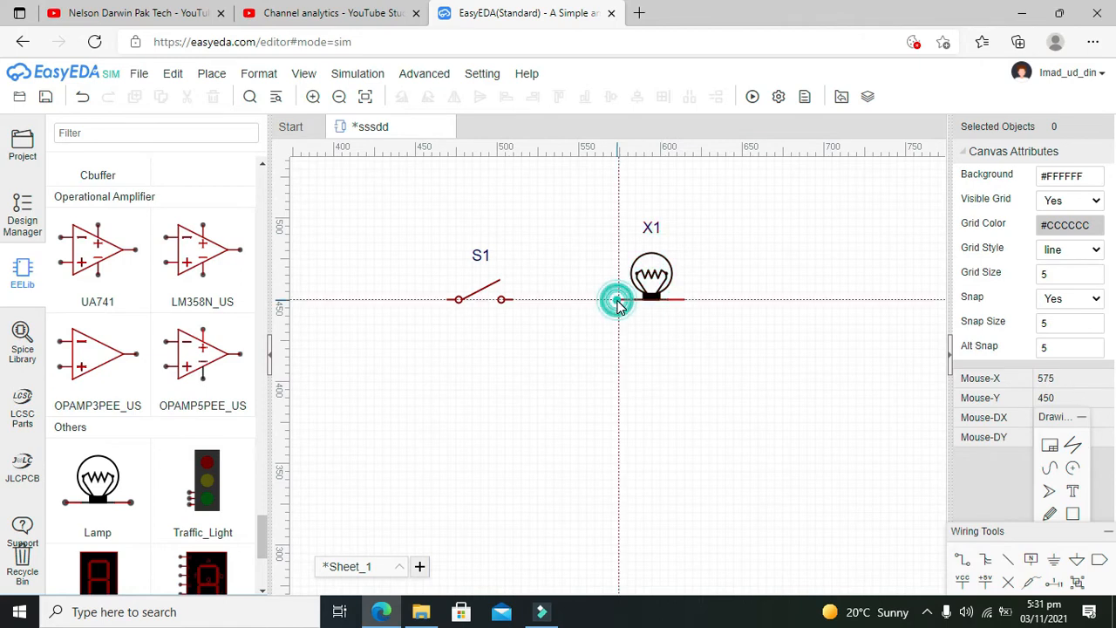
left_click(513, 300)
key("Escape")
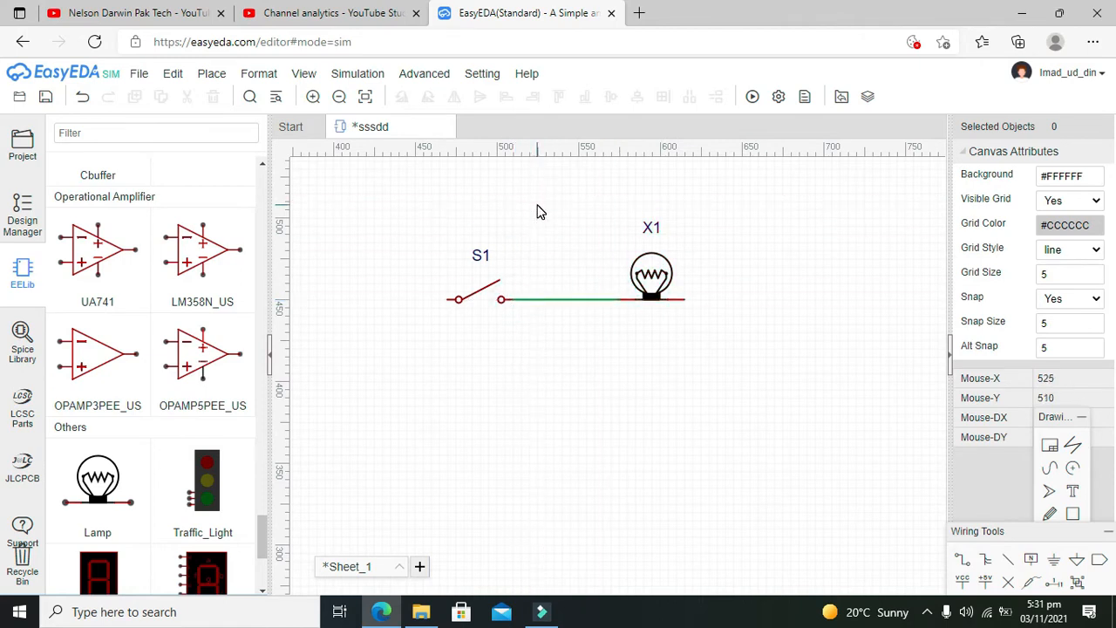
Place a Voltage_Source_VDC from the Sources parts below and to the left of the switch
left_click(652, 290)
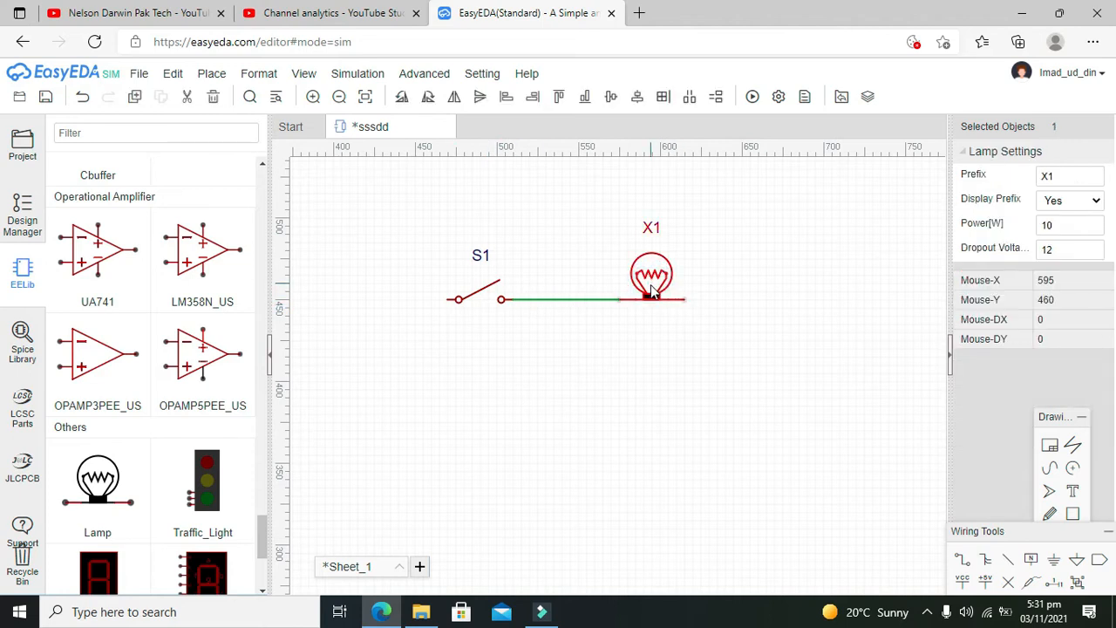
left_click(692, 394)
left_click_drag(262, 522, 249, 251)
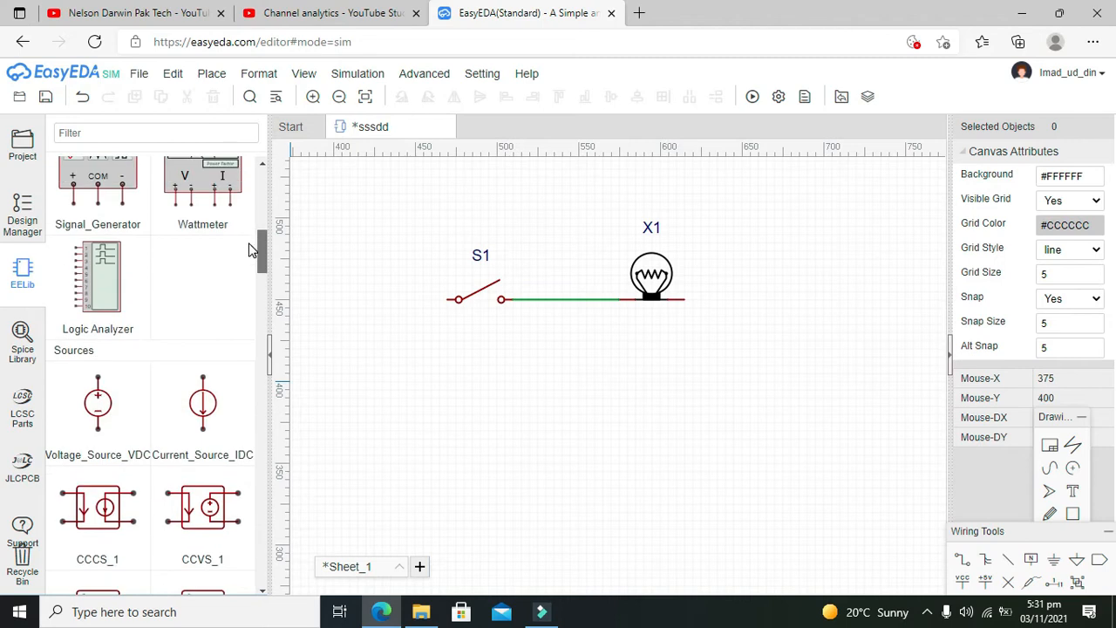
left_click(102, 398)
left_click(382, 405)
key("Escape")
Wire the voltage source's positive pin to the switch's left pin and its negative pin around to the lamp's right pin
left_click(381, 377)
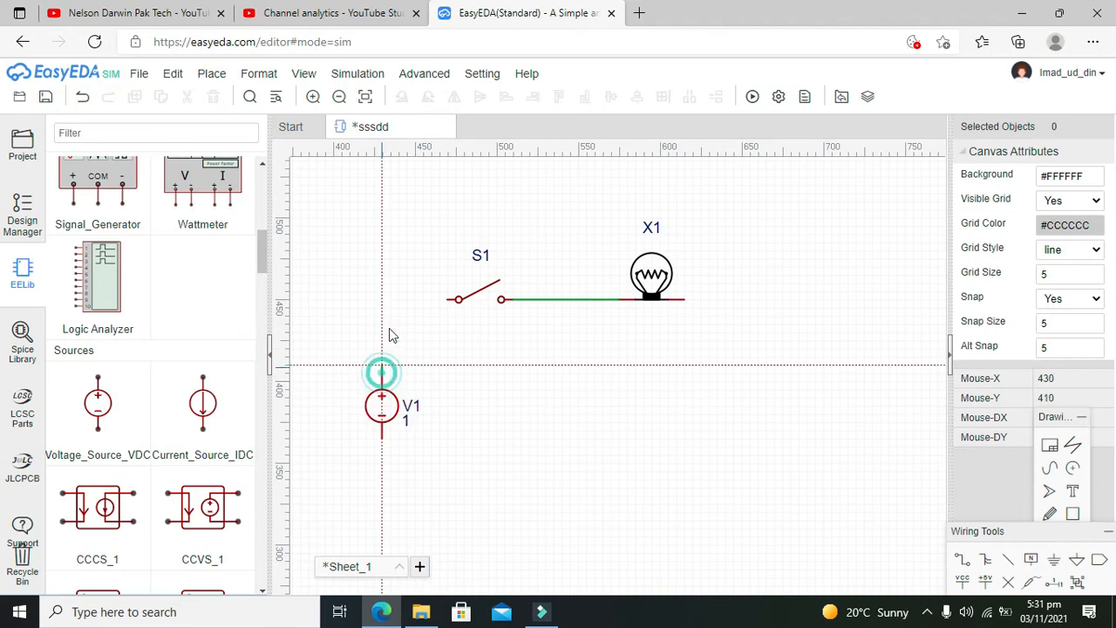
left_click(450, 324)
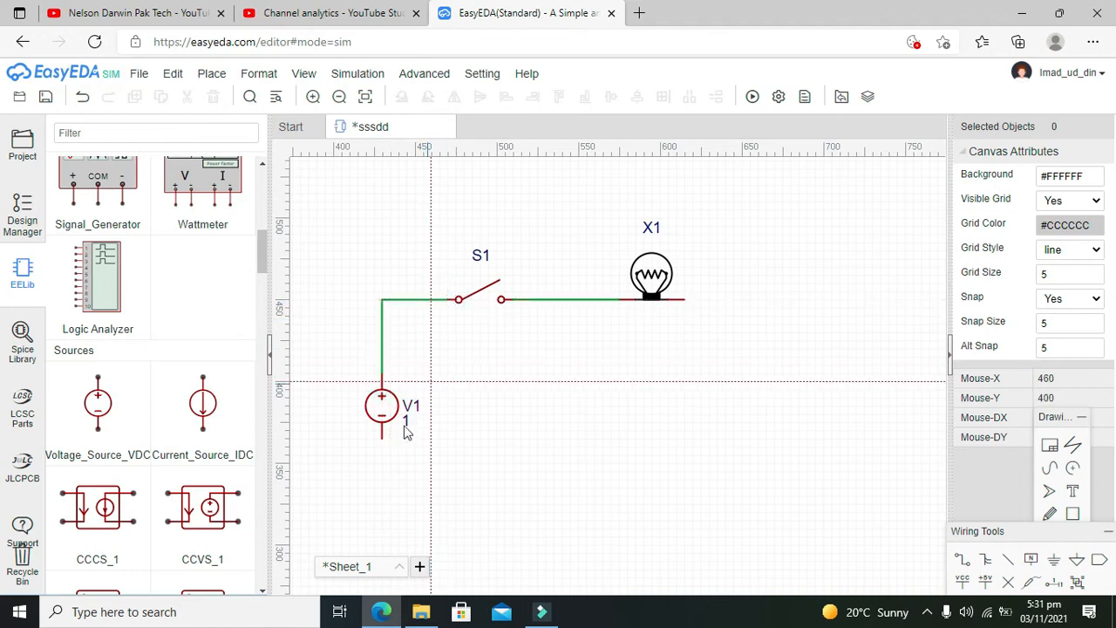
left_click(381, 440)
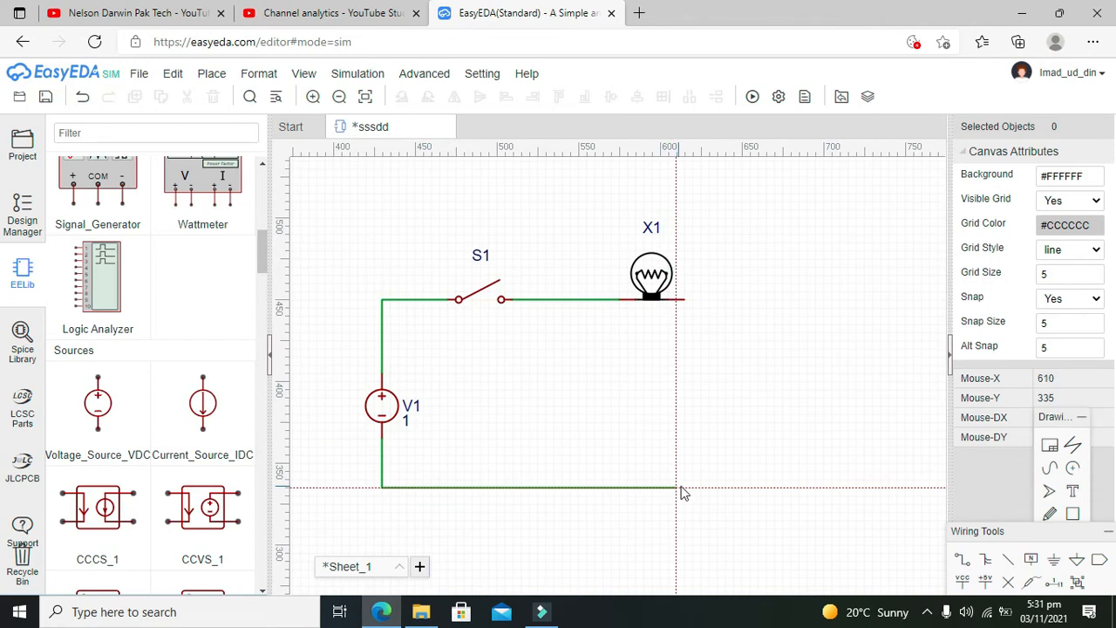
left_click(742, 496)
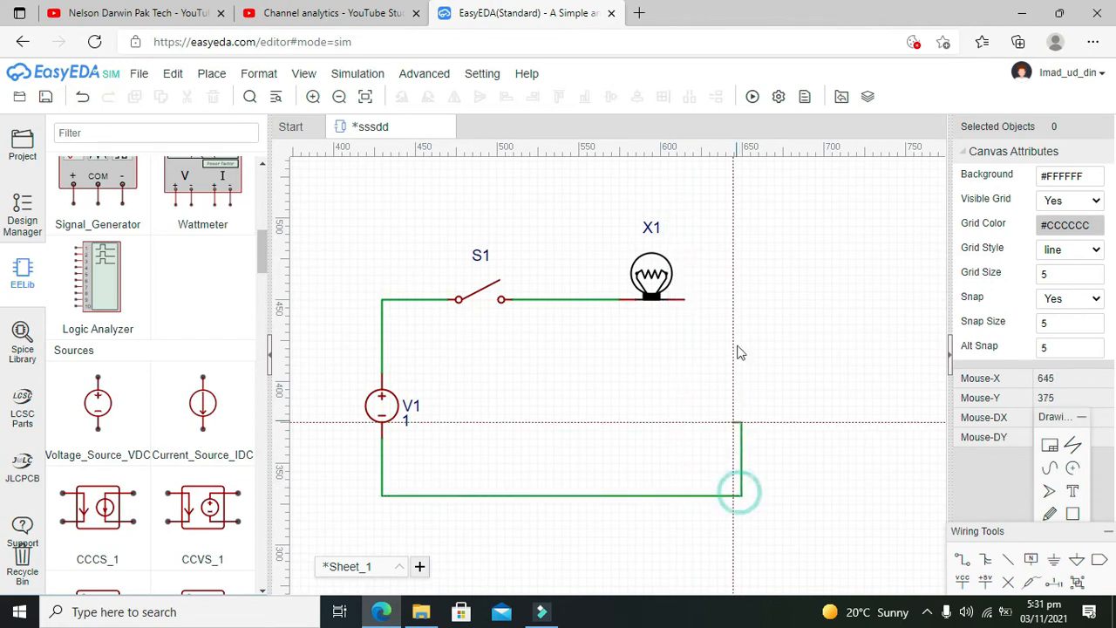
left_click(685, 300)
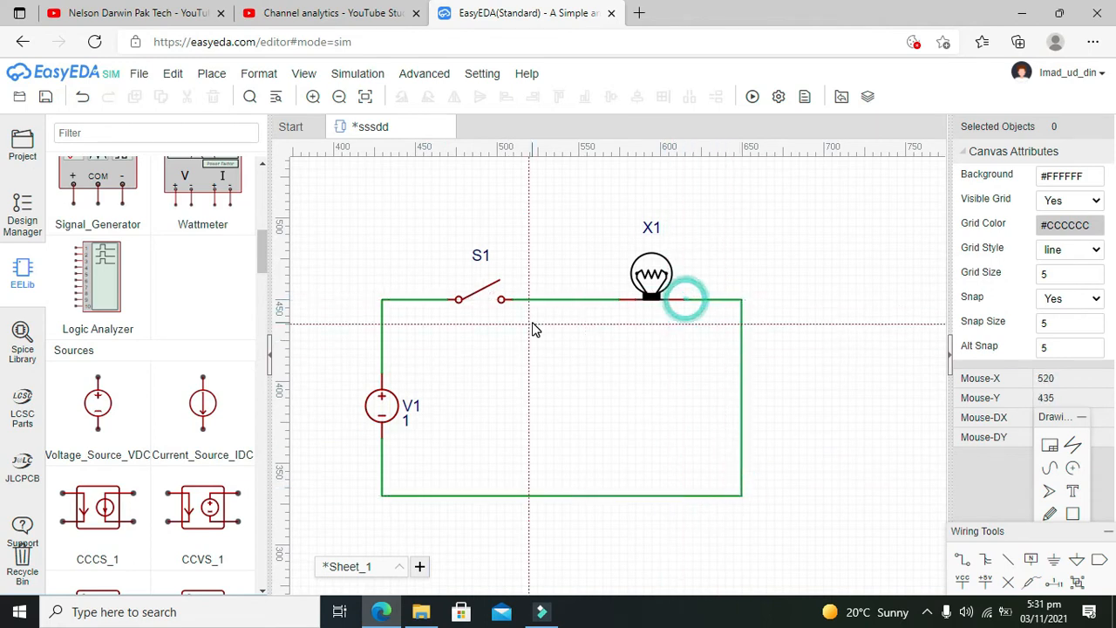
Attach a GND ground symbol to the middle of the circuit's bottom wire
left_click_drag(259, 253, 265, 166)
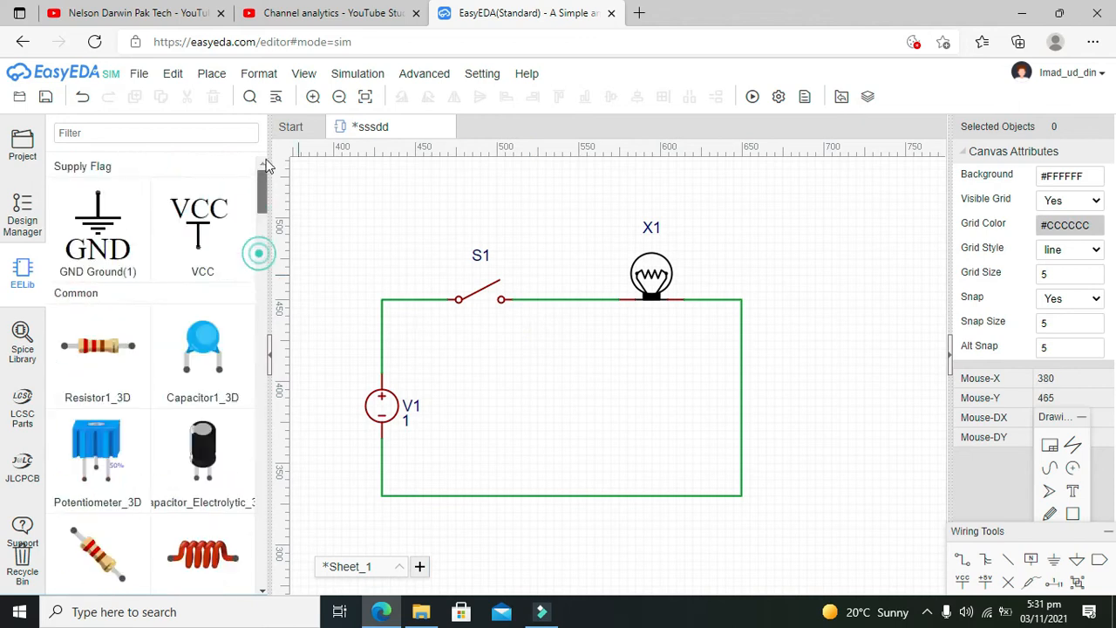
left_click(95, 232)
left_click(569, 497)
key("Escape")
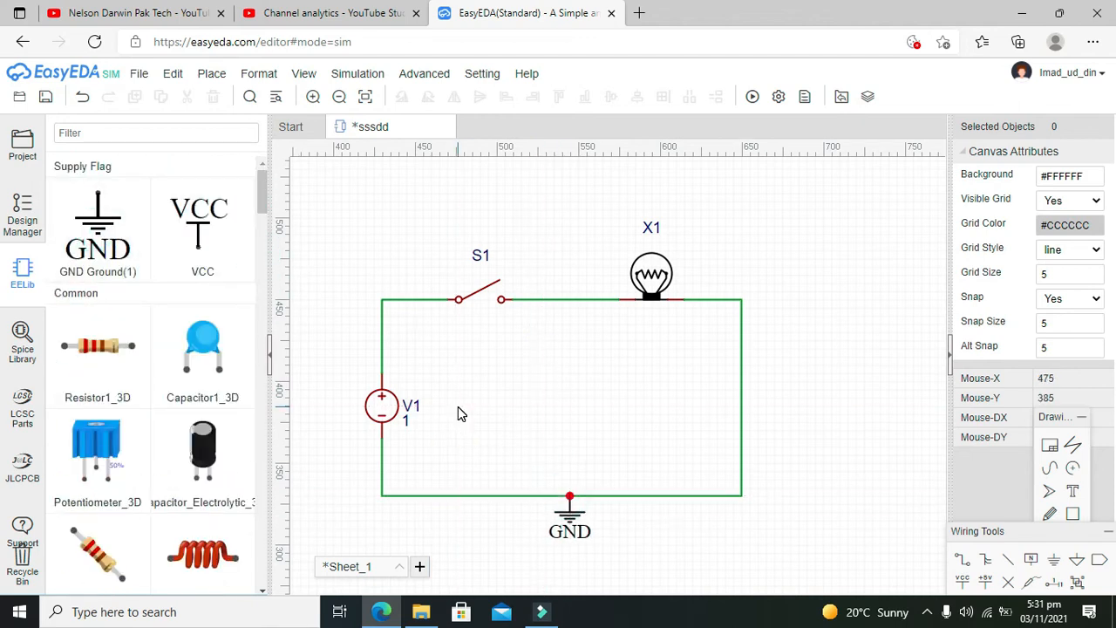
Set the voltage source's DC value to 12 V
left_click(404, 414)
left_click(1059, 273)
left_click(1067, 274)
type("2")
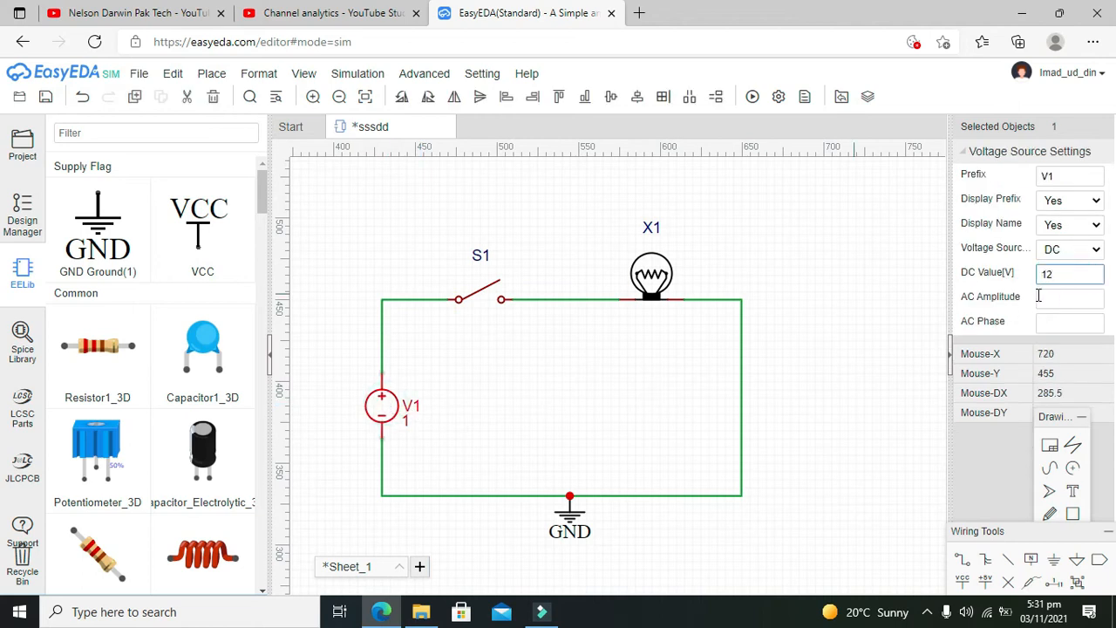
left_click(814, 276)
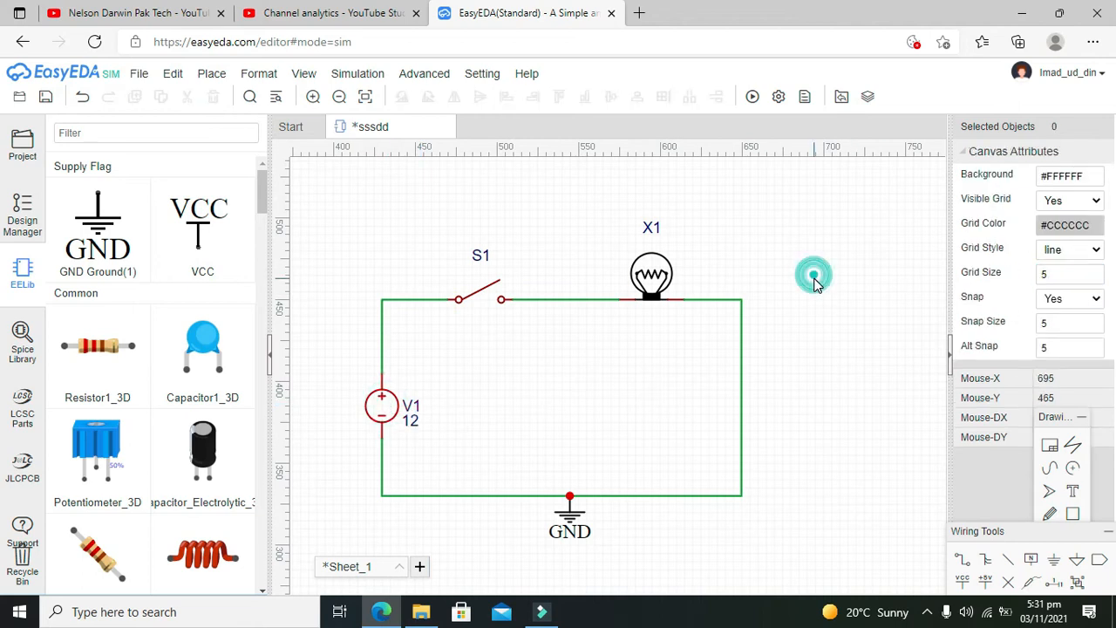
left_click(387, 412)
left_click(339, 381)
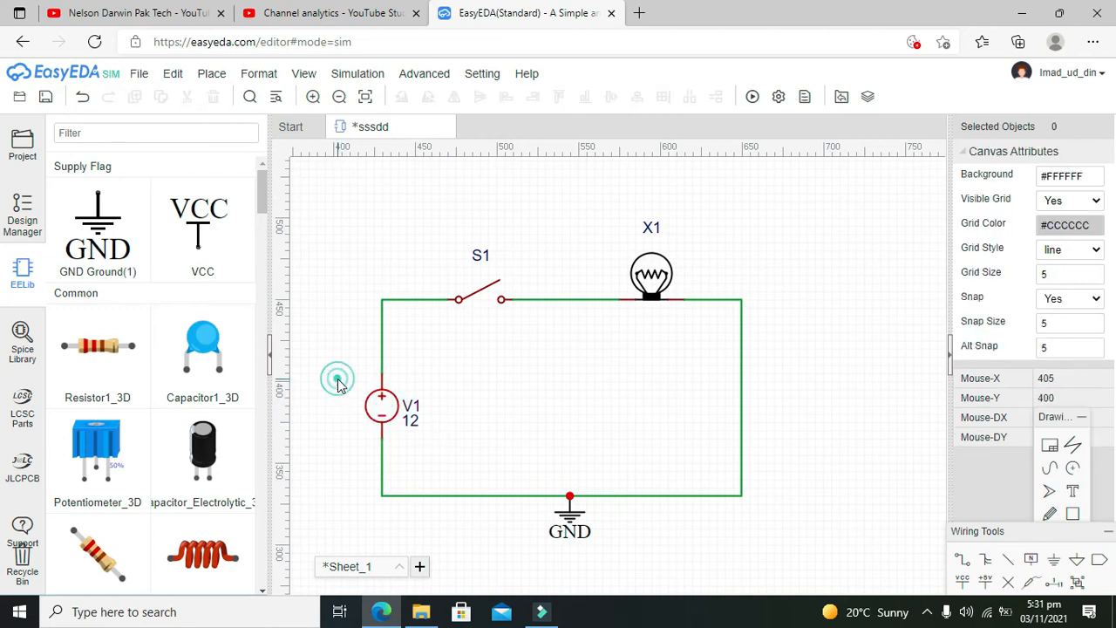
Change the switch's state to Close and back to Open
left_click(489, 301)
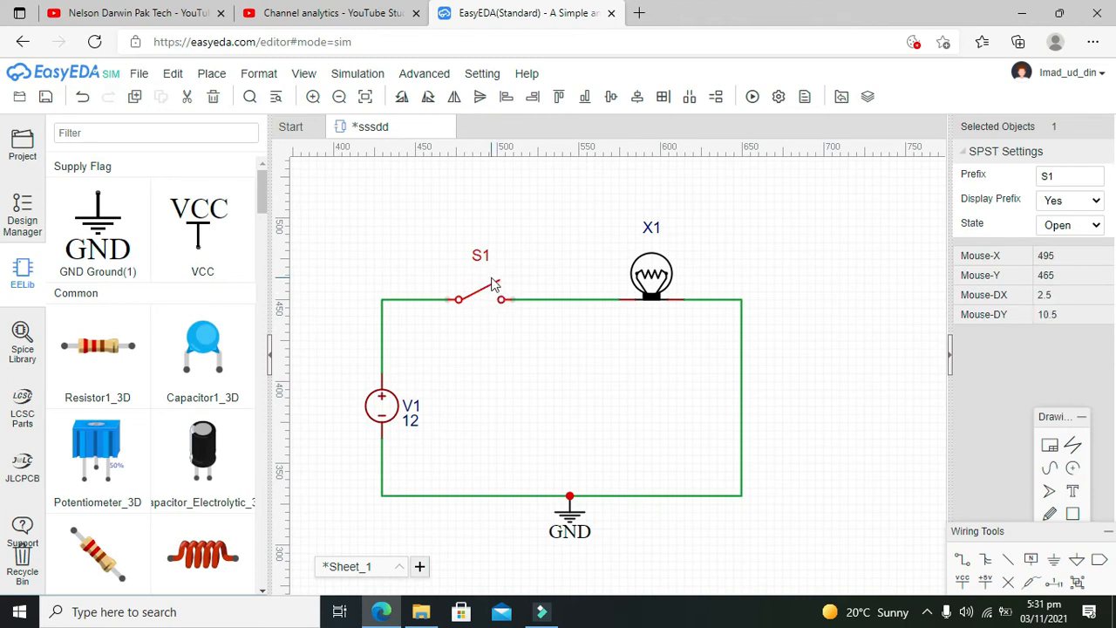
left_click(1088, 226)
left_click(1060, 257)
left_click(1058, 225)
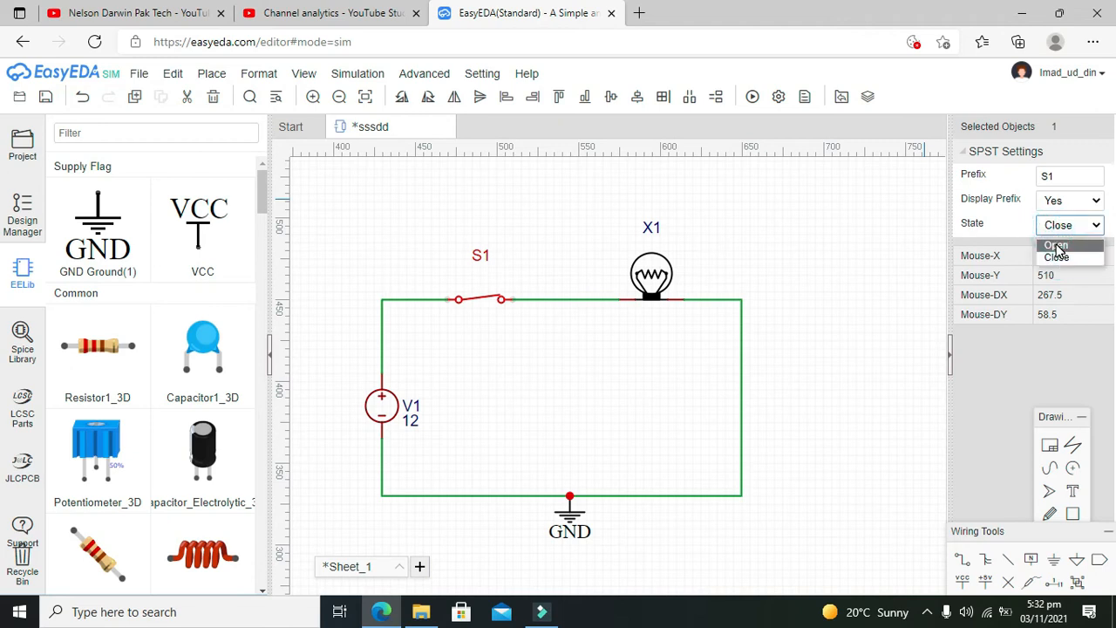
left_click(1057, 247)
left_click(490, 324)
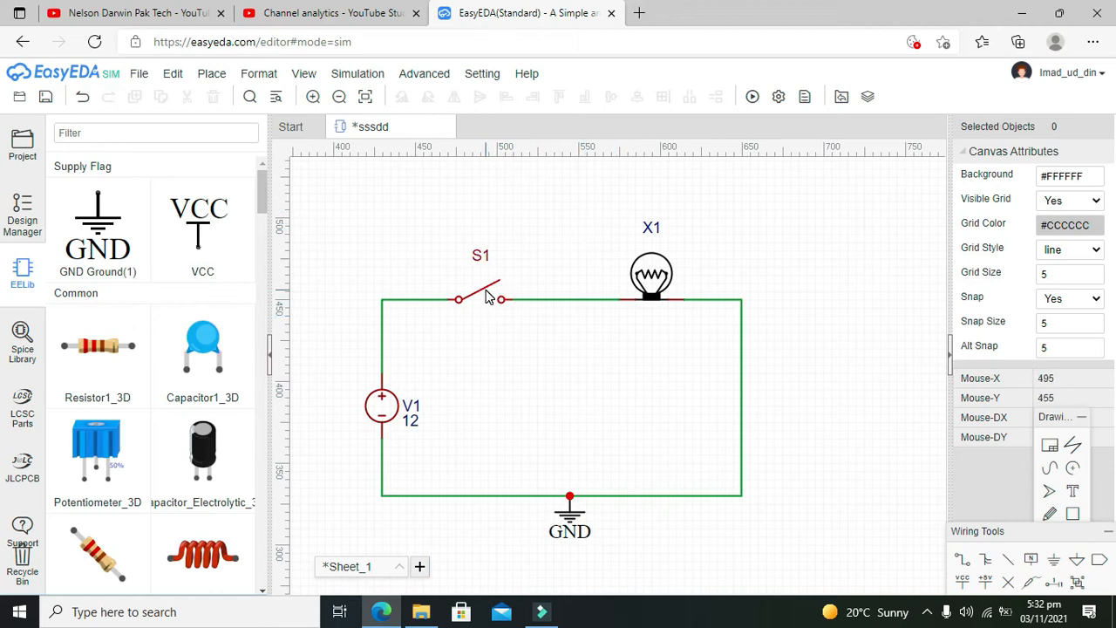
Set the state of switch S1 to Close
left_click(1076, 299)
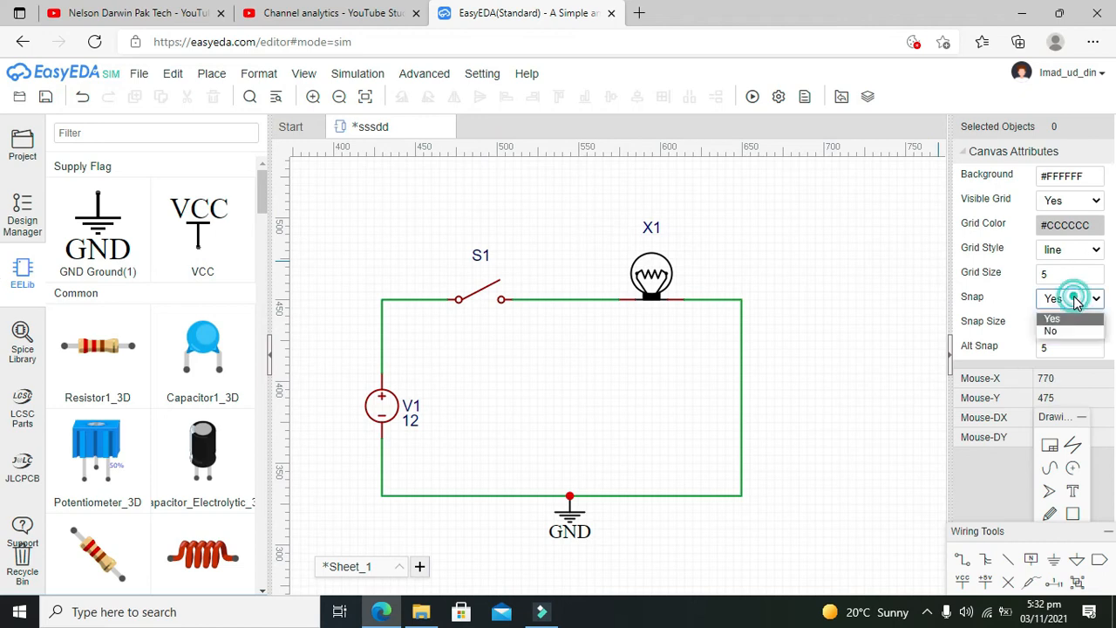
left_click(480, 289)
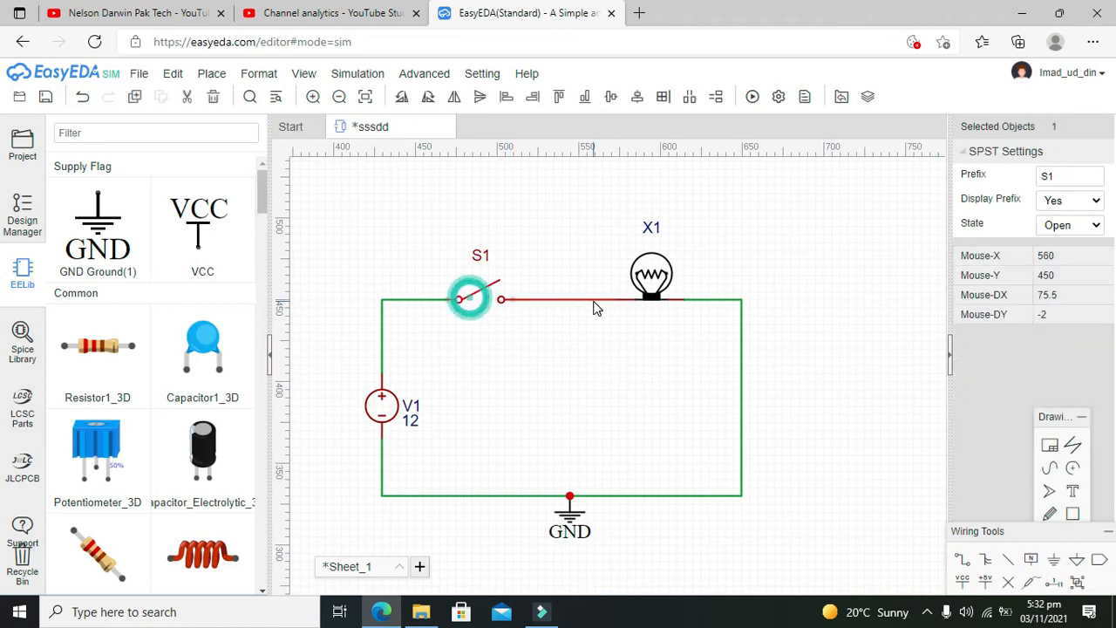
left_click(1055, 228)
left_click(1056, 246)
left_click(1055, 227)
left_click(1056, 258)
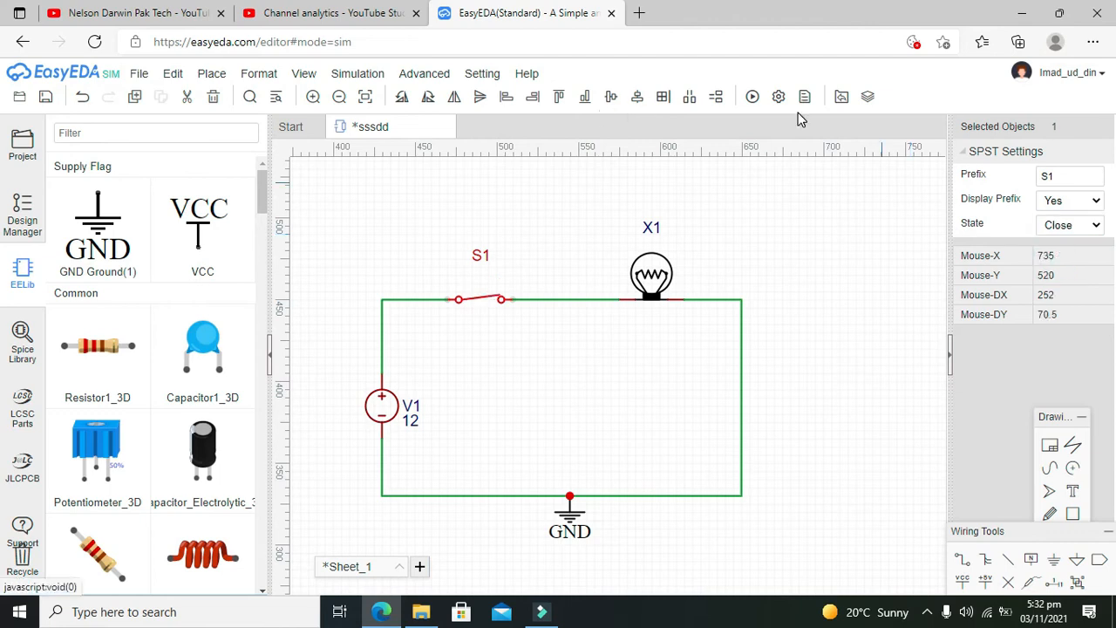
Save the schematic and run the simulation with the switch closed
left_click(752, 97)
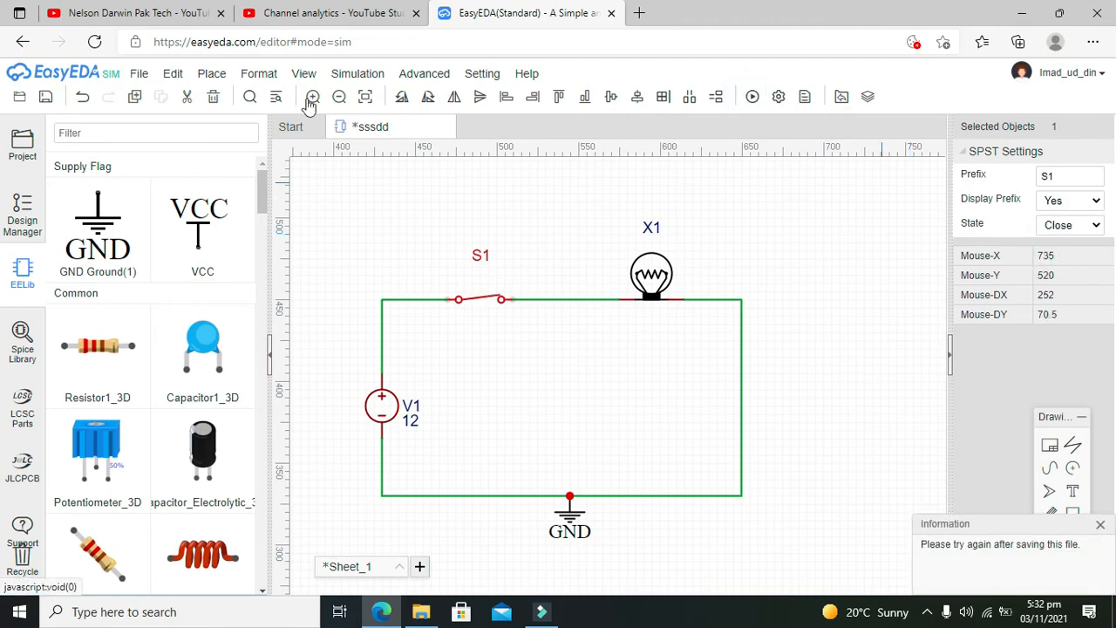
left_click(139, 75)
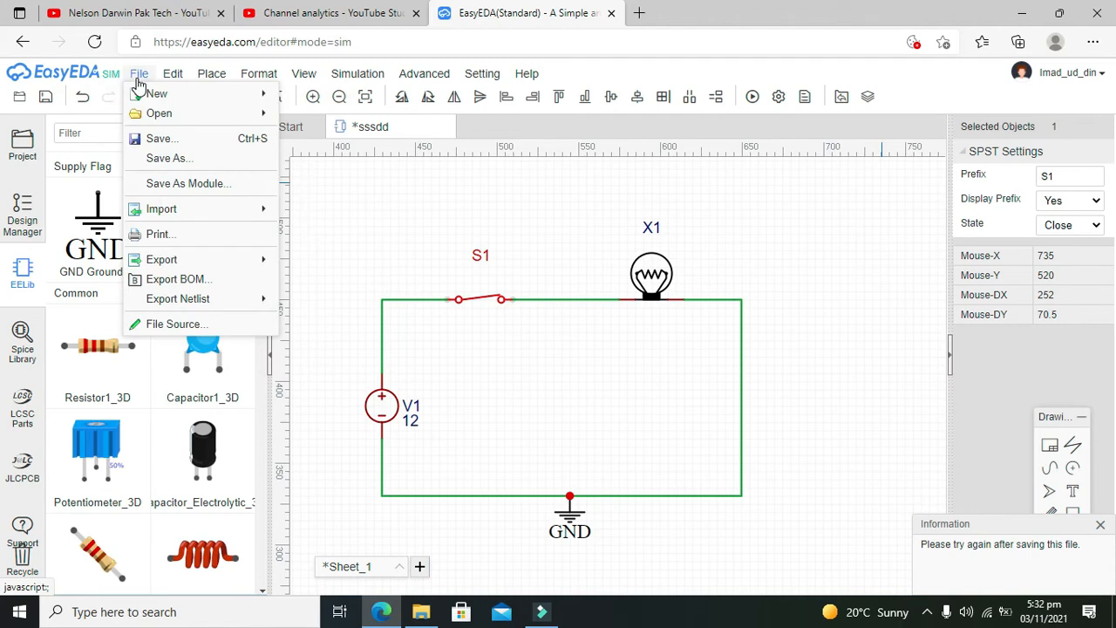
left_click(166, 138)
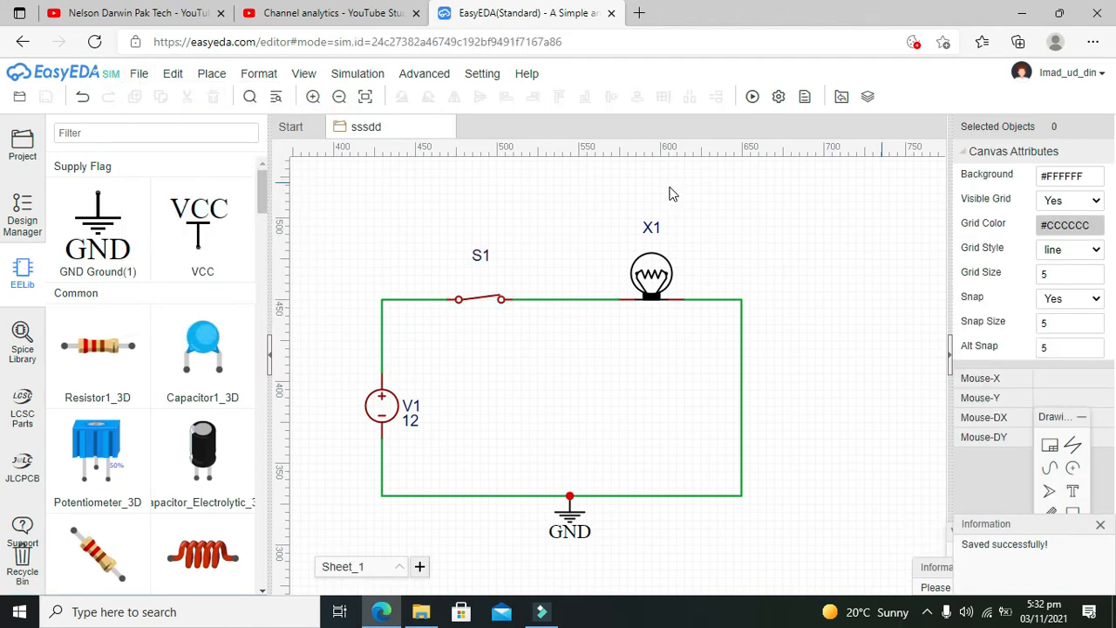
left_click(752, 96)
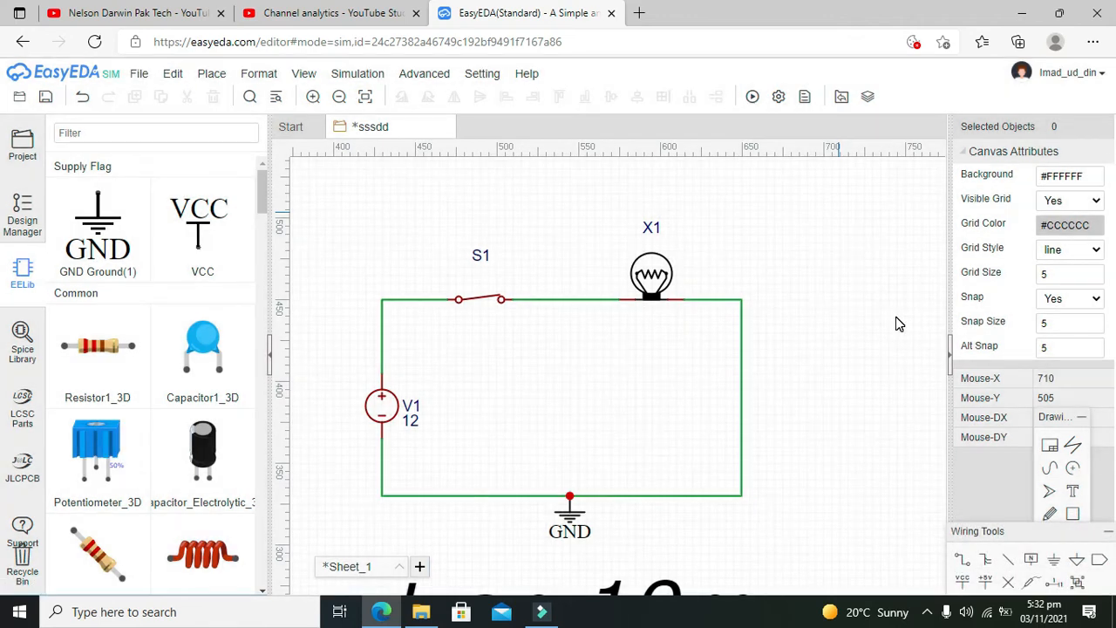
Examine lamp X1's settings and its state in the simulated circuit
left_click(649, 286)
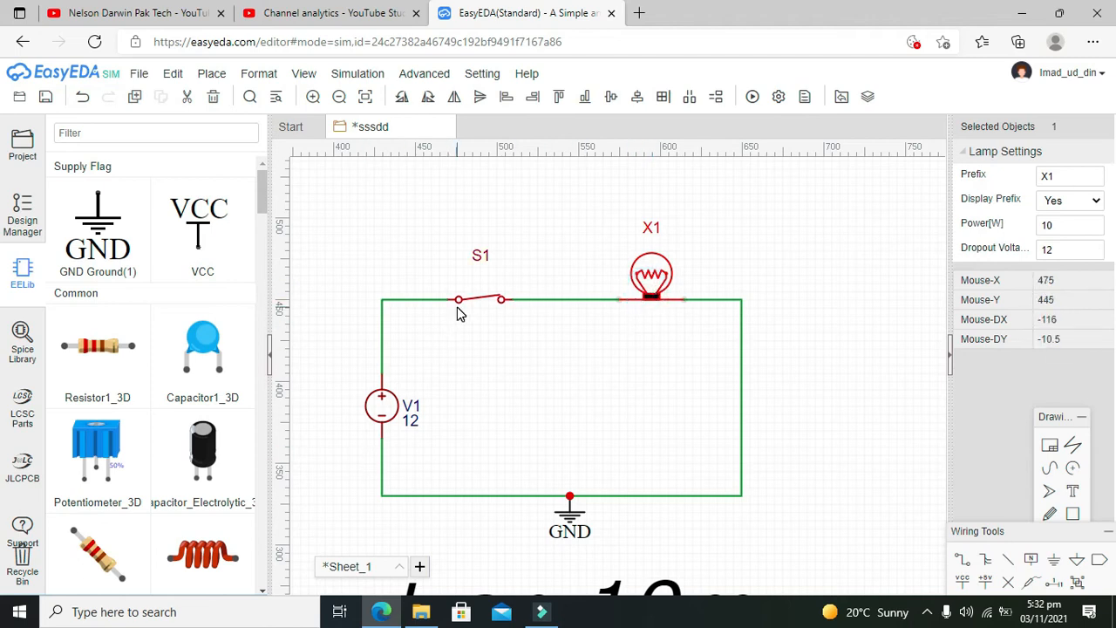
left_click(534, 275)
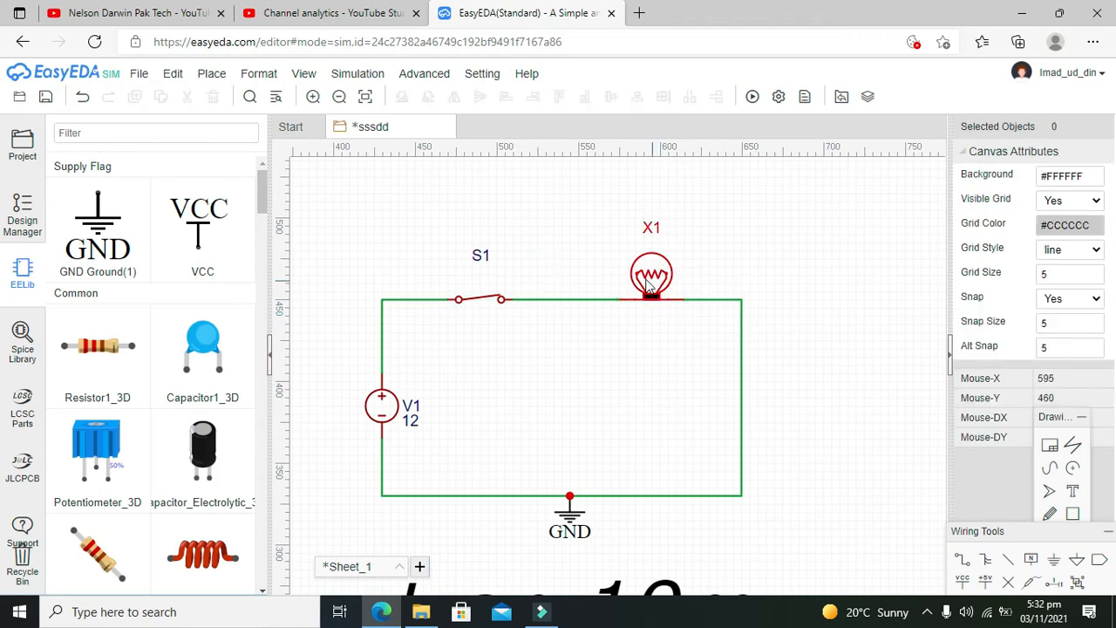
left_click(612, 358)
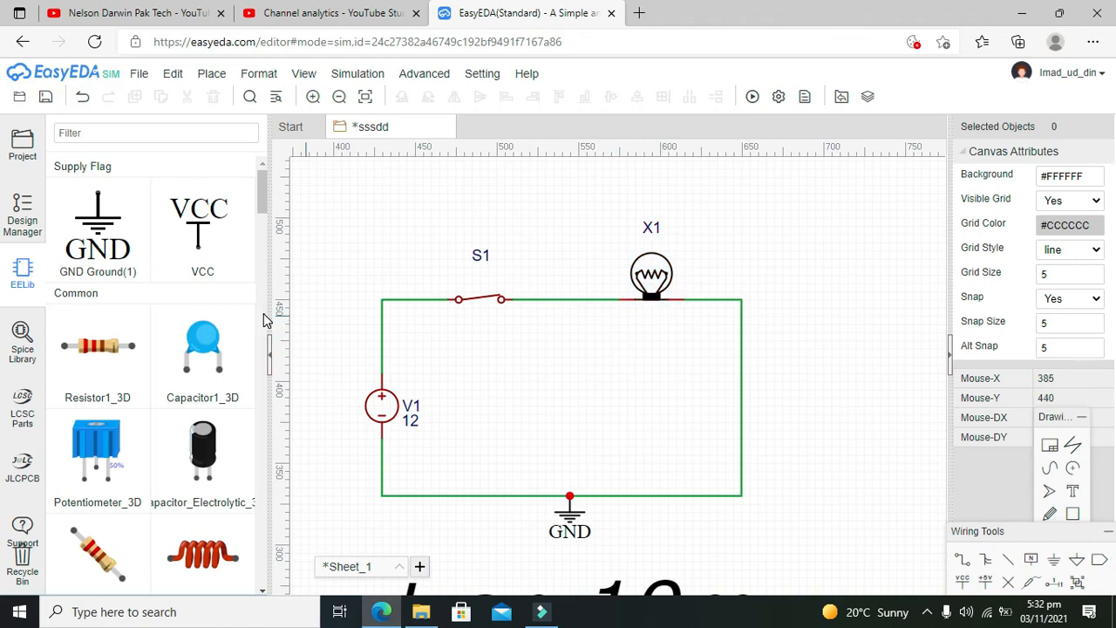
Place one multimeter from the instrument library above and to the right of the circuit
left_click_drag(263, 199, 262, 221)
left_click(75, 436)
left_click(879, 229)
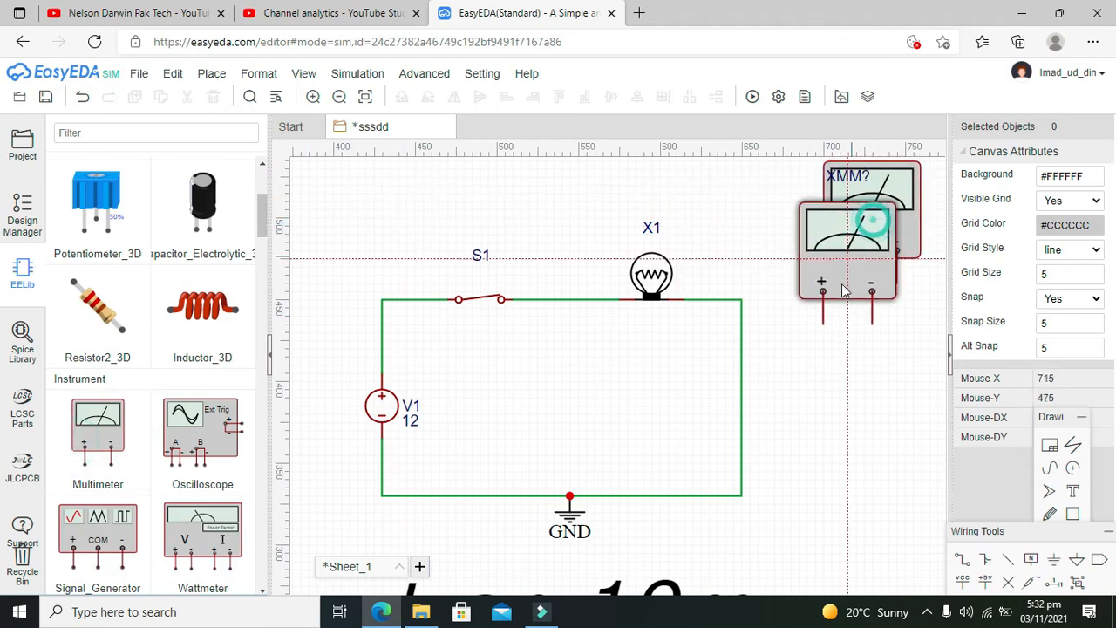
key("Escape")
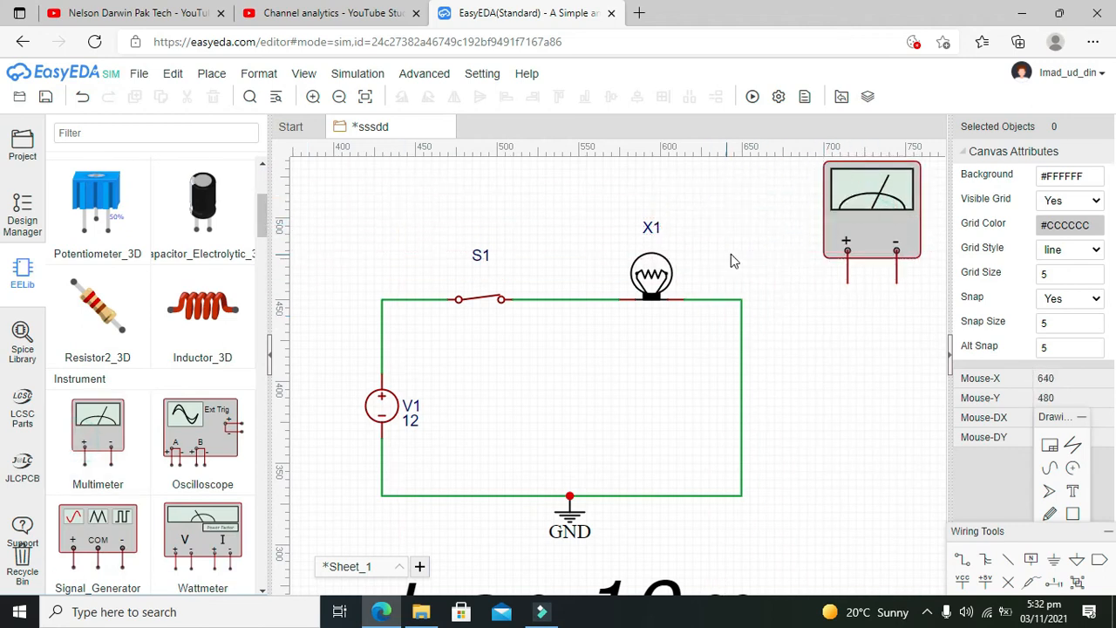
Wire the multimeter's positive terminal between switch and lamp and its negative terminal to the lamp's other side, and run the simulation
left_click(846, 281)
left_click(571, 348)
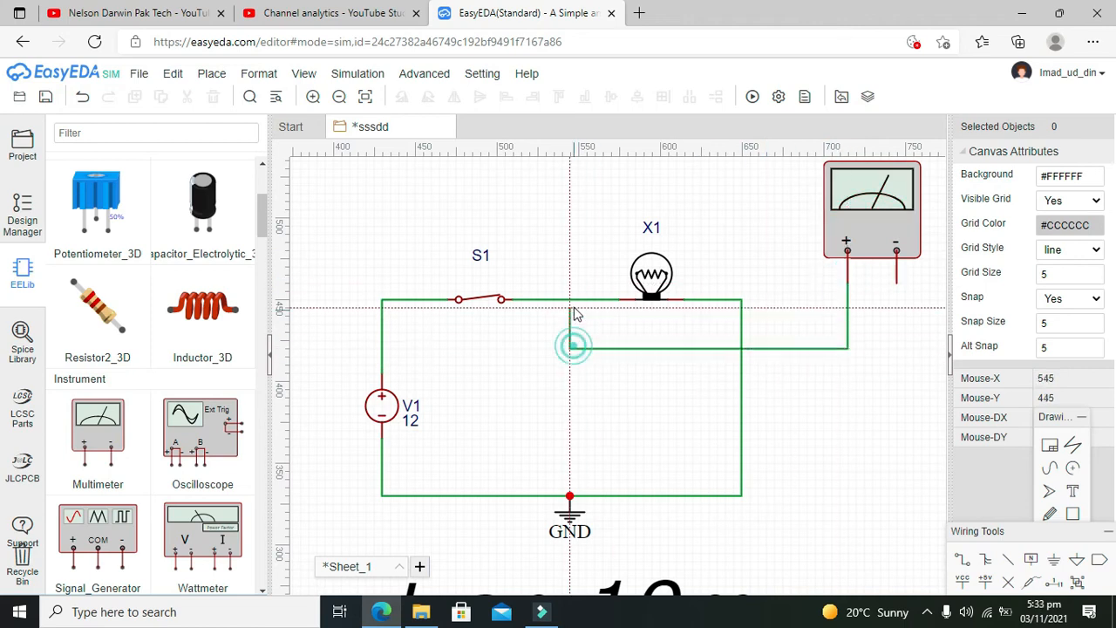
left_click(897, 284)
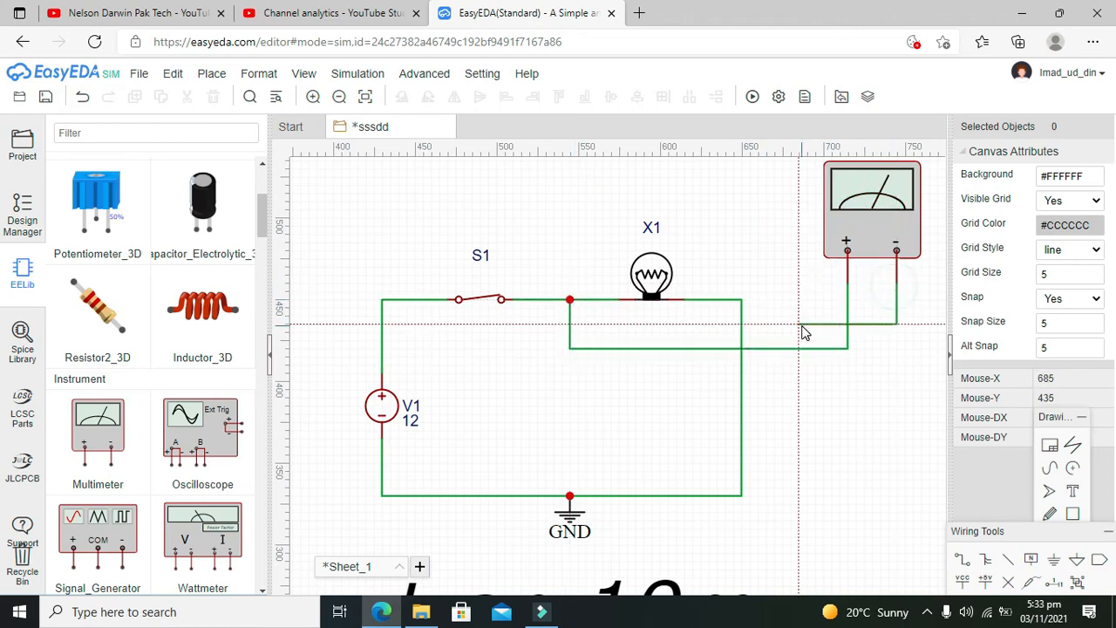
right_click(586, 178)
left_click(751, 97)
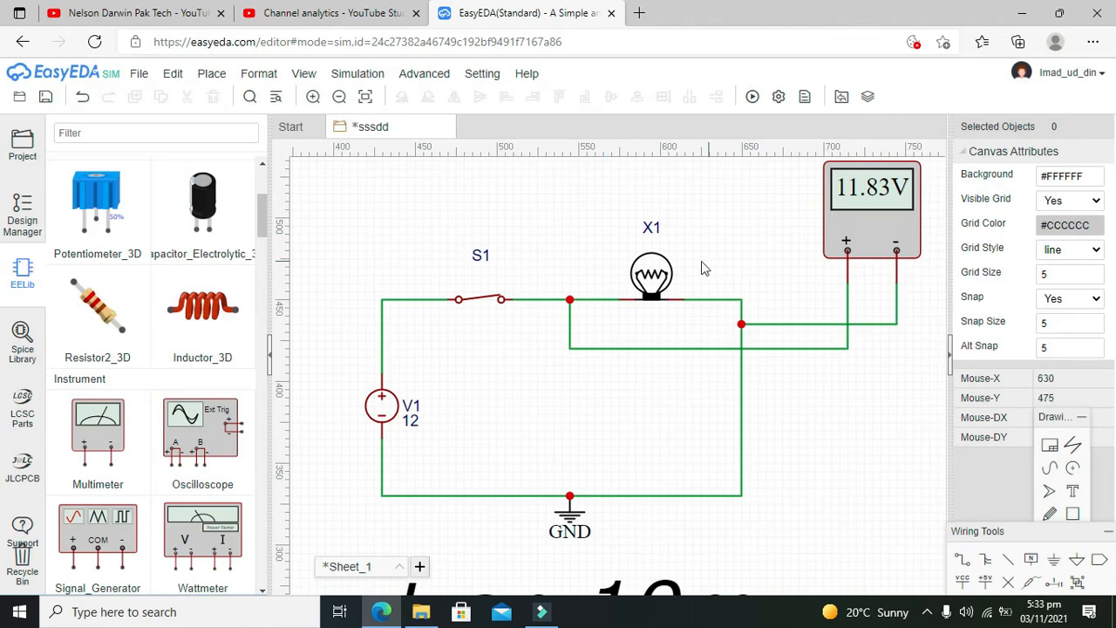
left_click(641, 265)
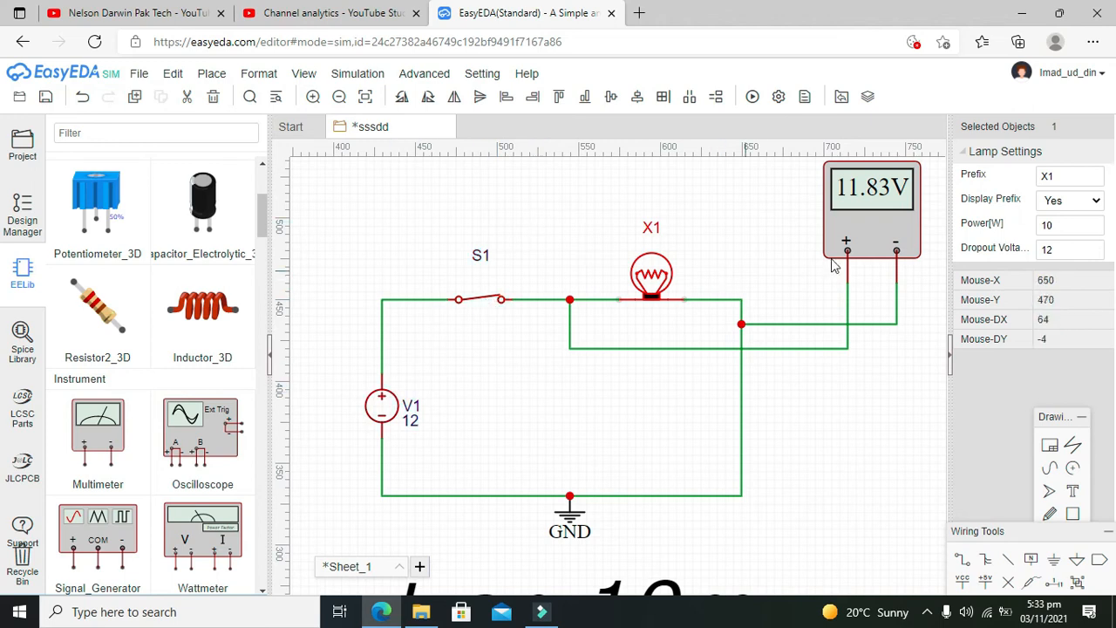
Set the state of switch S1 to Open and rerun the simulation
left_click(485, 304)
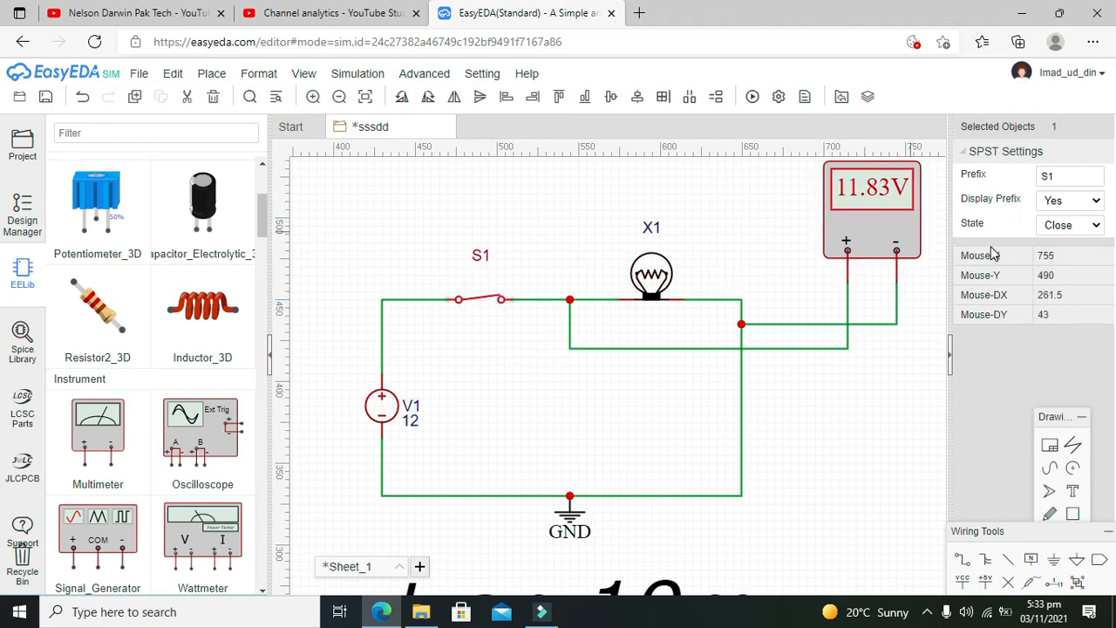
left_click(1047, 227)
left_click(1051, 251)
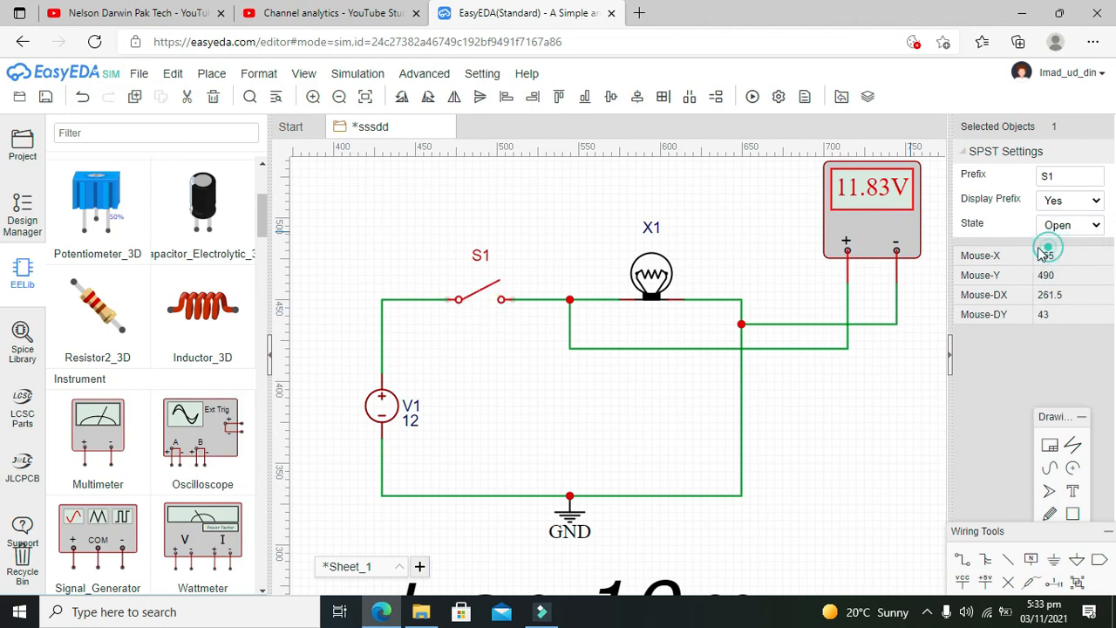
left_click(737, 226)
left_click(752, 97)
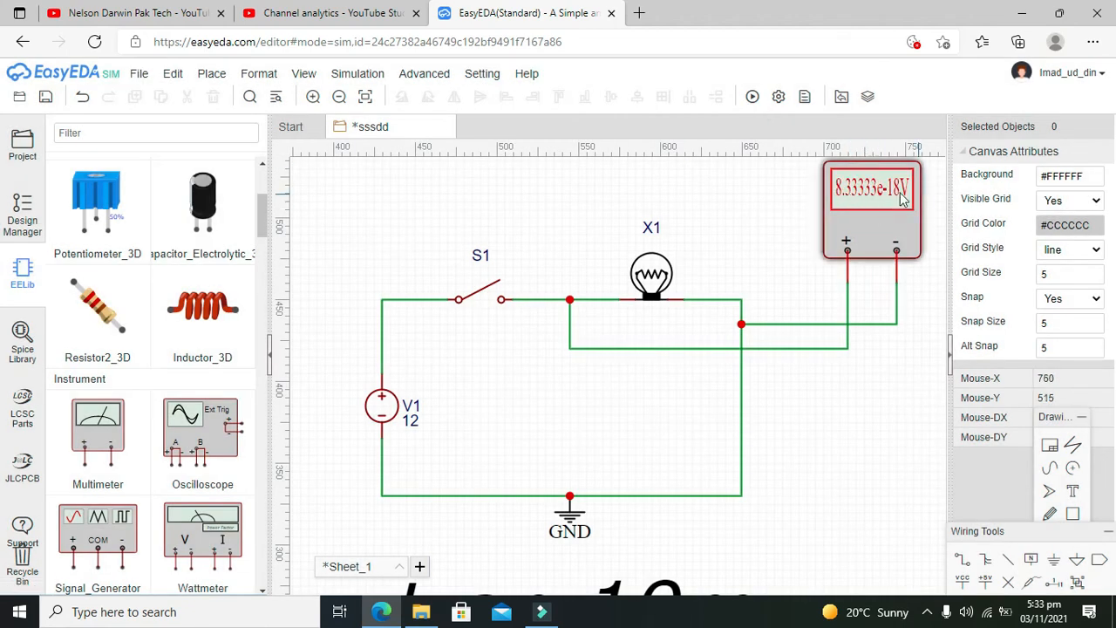
left_click(632, 193)
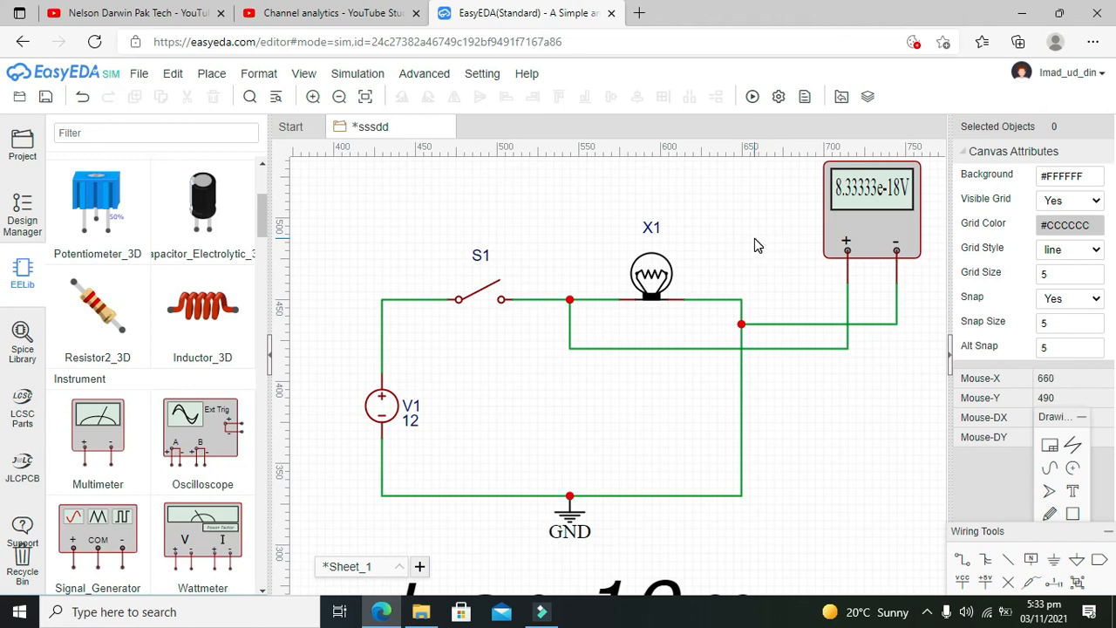
left_click(927, 613)
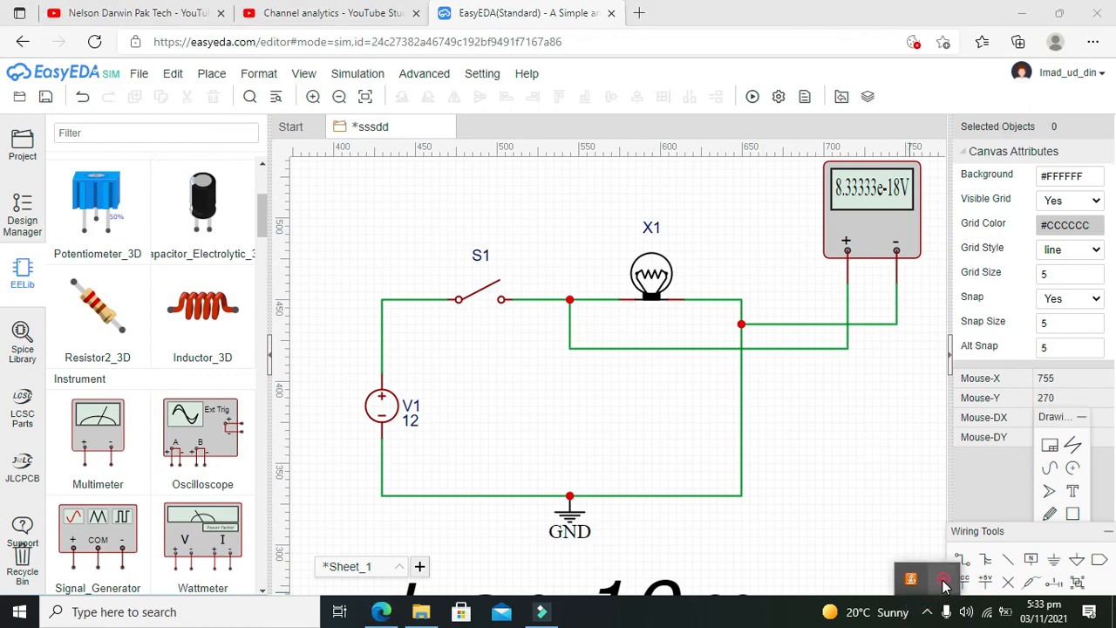